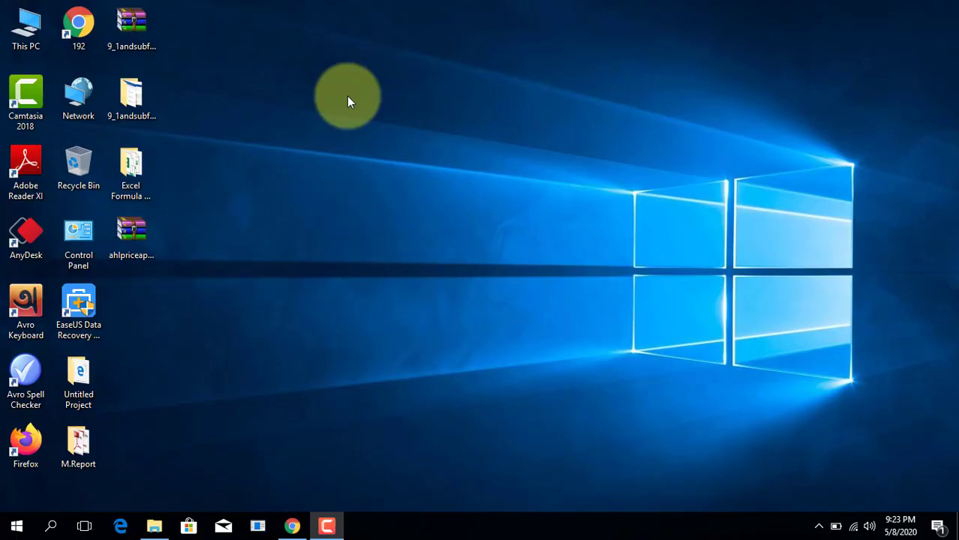
Refresh the desktop and open File Explorer on the Excel Formula & Function folder.
{"action": "right_click", "coordinate": [348, 101]}
{"action": "left_click", "coordinate": [392, 140]}
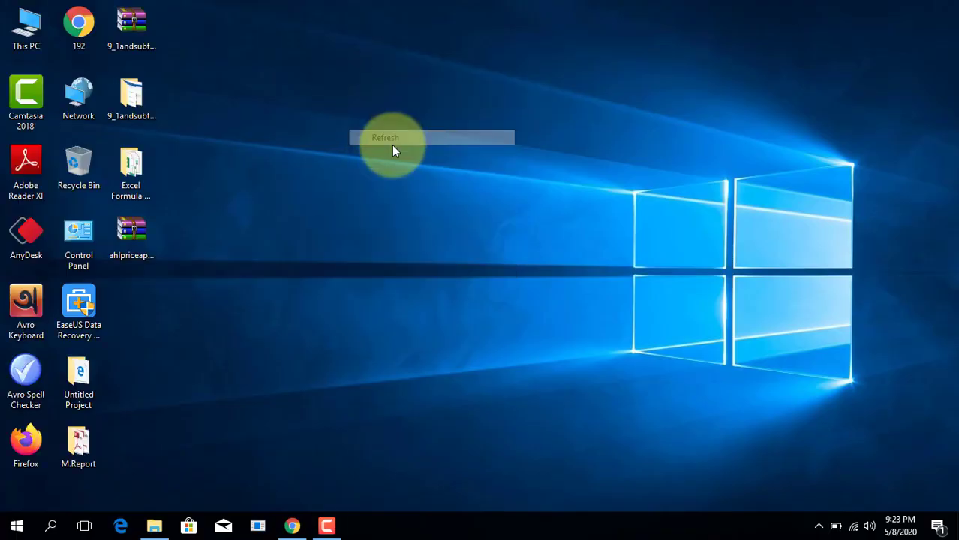
{"action": "left_click", "coordinate": [153, 526]}
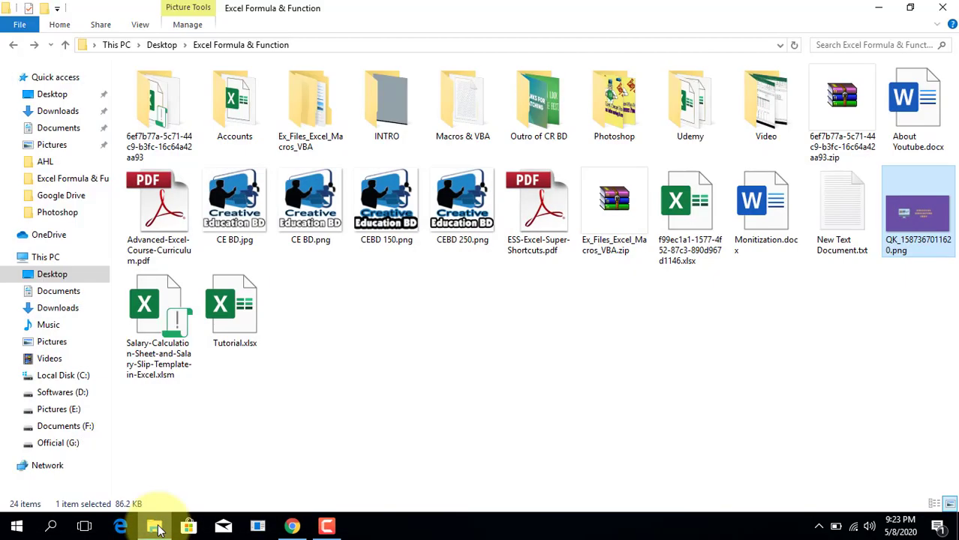
Refresh the folder view and open the Tutorial.xlsx workbook in Excel.
{"action": "right_click", "coordinate": [352, 287]}
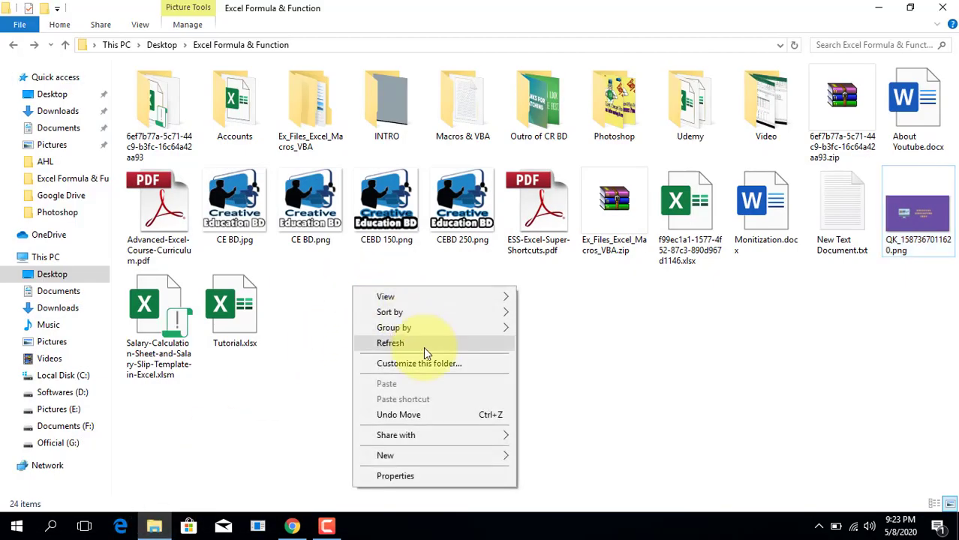
{"action": "left_click", "coordinate": [423, 347]}
{"action": "left_click", "coordinate": [224, 312]}
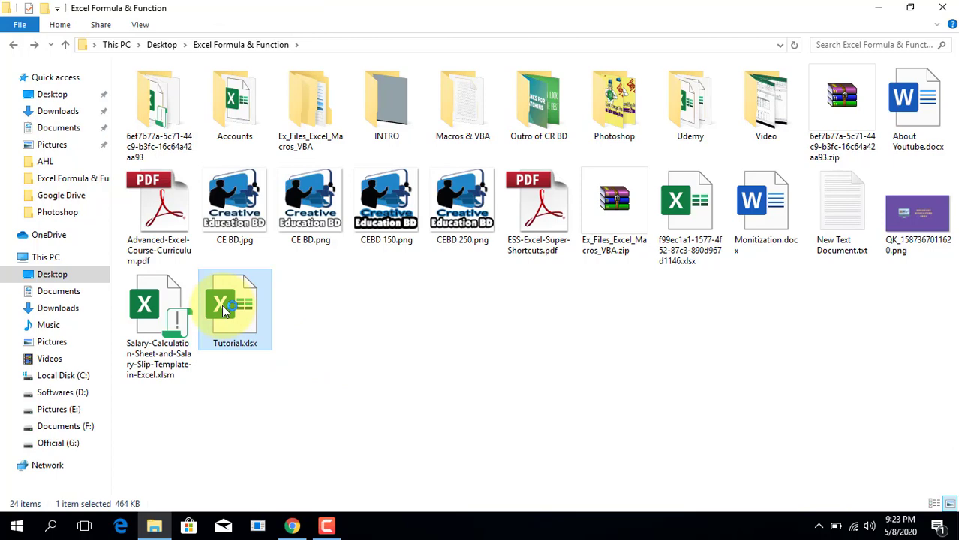
{"action": "double_click", "coordinate": [223, 311]}
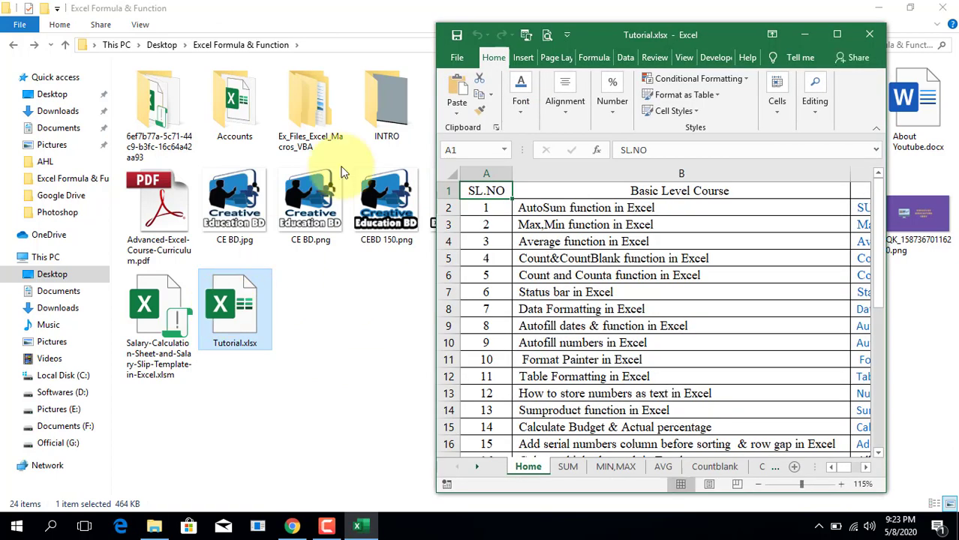
Maximize Excel and point out the sheet-tab colouring and Freeze Panes topics in B17, B18 and C17.
{"action": "left_click", "coordinate": [840, 36]}
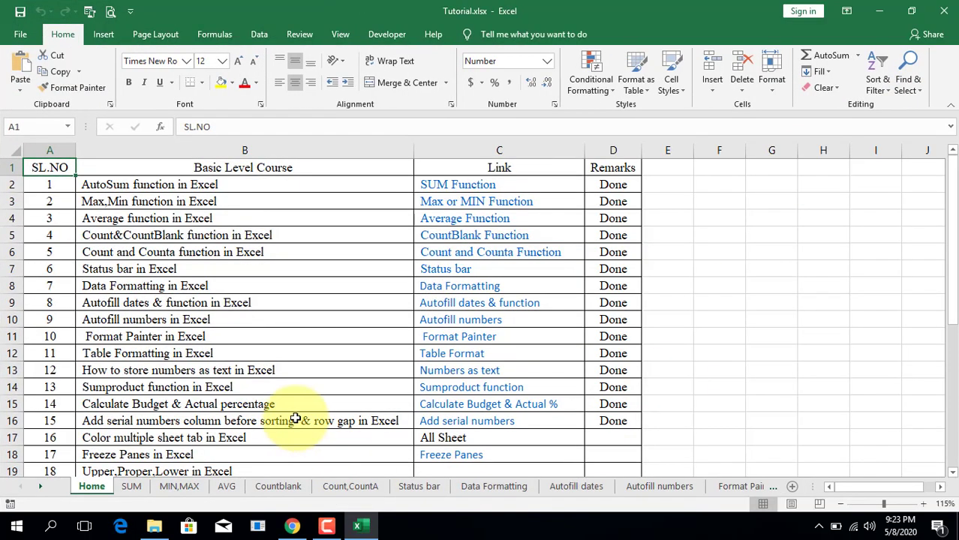
{"action": "scroll", "coordinate": [299, 402], "scroll_direction": "down", "scroll_amount": 1}
{"action": "left_click", "coordinate": [262, 388]}
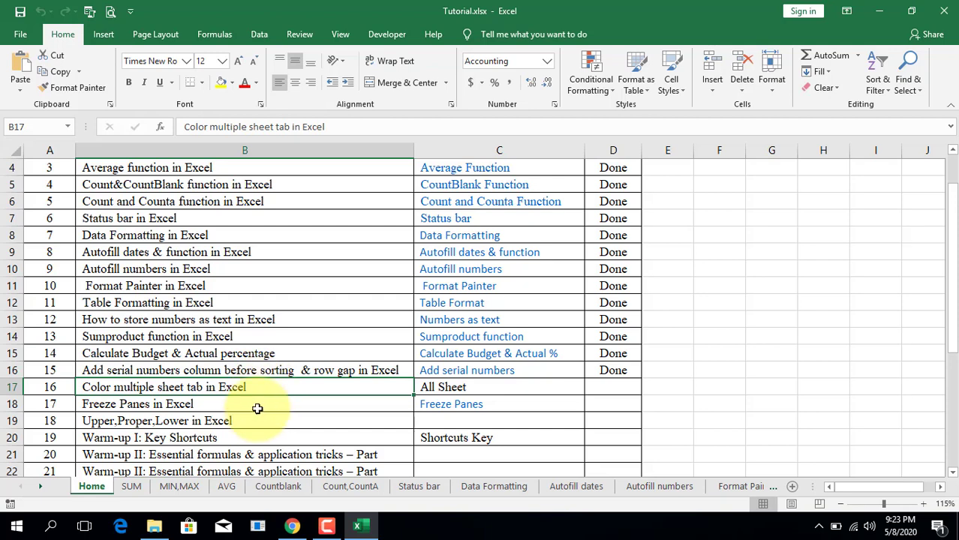
{"action": "left_click", "coordinate": [255, 400]}
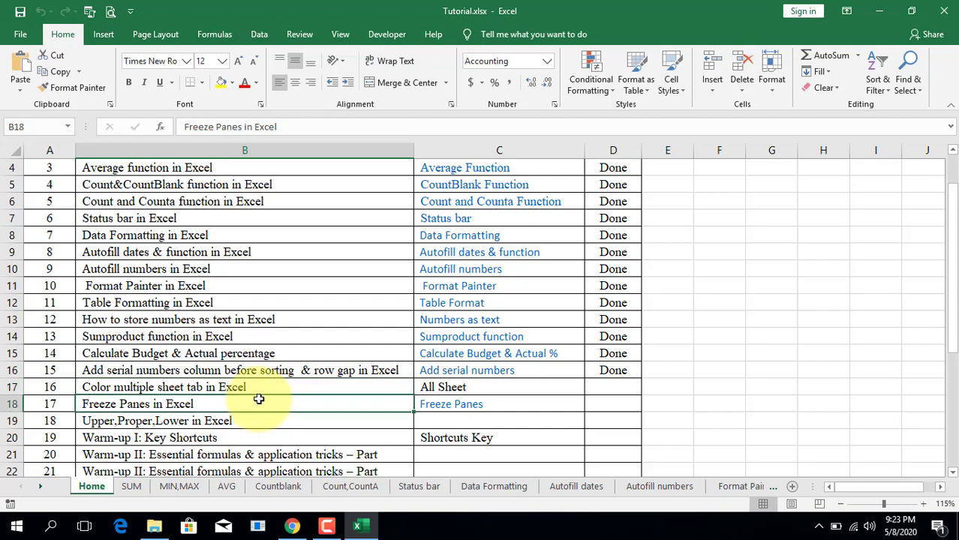
{"action": "left_click", "coordinate": [373, 393]}
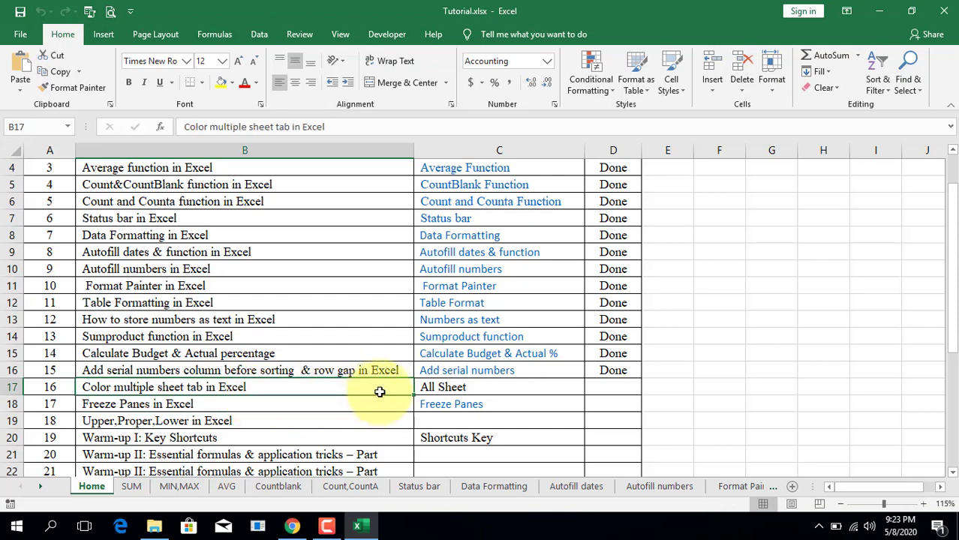
{"action": "left_click", "coordinate": [494, 387]}
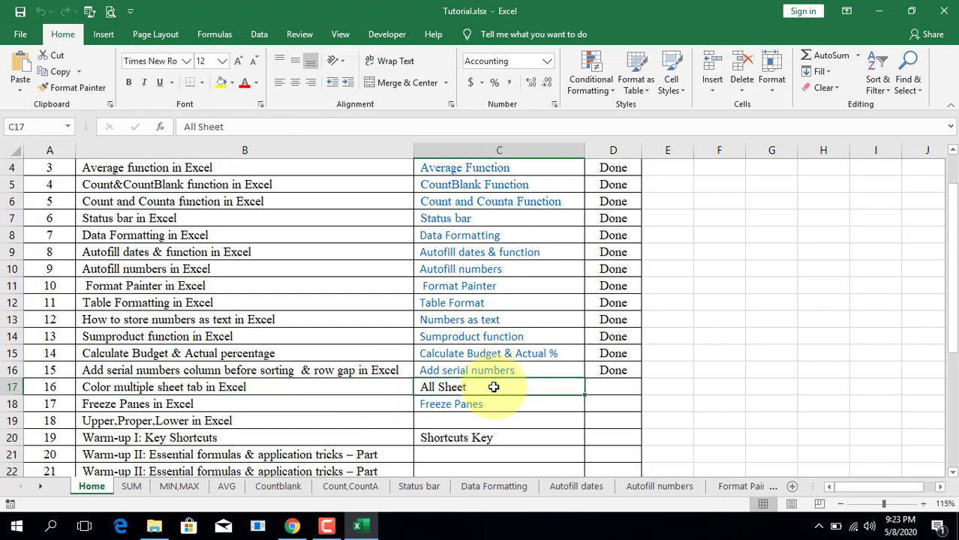
{"action": "left_click", "coordinate": [279, 389]}
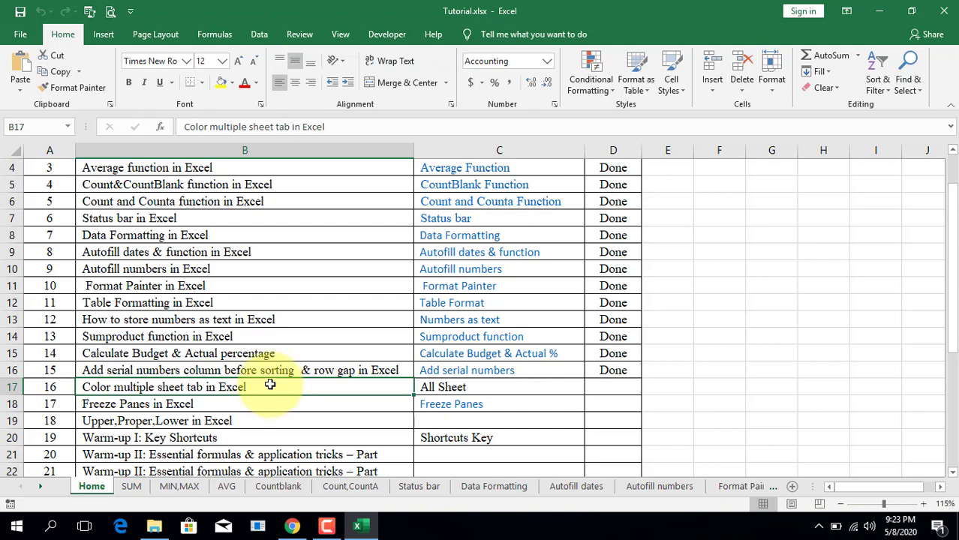
Step through the SUM, MIN,MAX, AVG, Countblank, Count,CountA, Status bar, Data Formatting and Autofill sheets.
{"action": "left_click", "coordinate": [132, 488]}
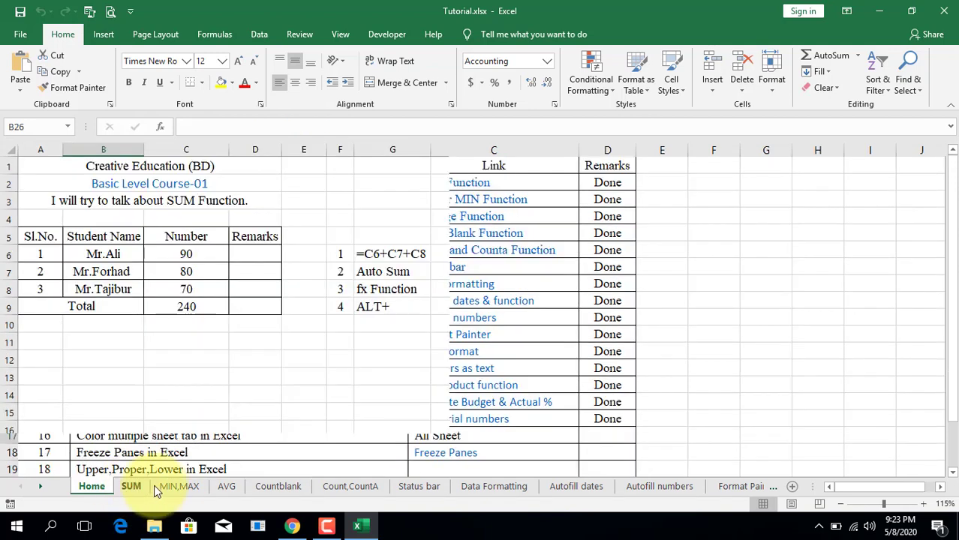
{"action": "left_click", "coordinate": [178, 487]}
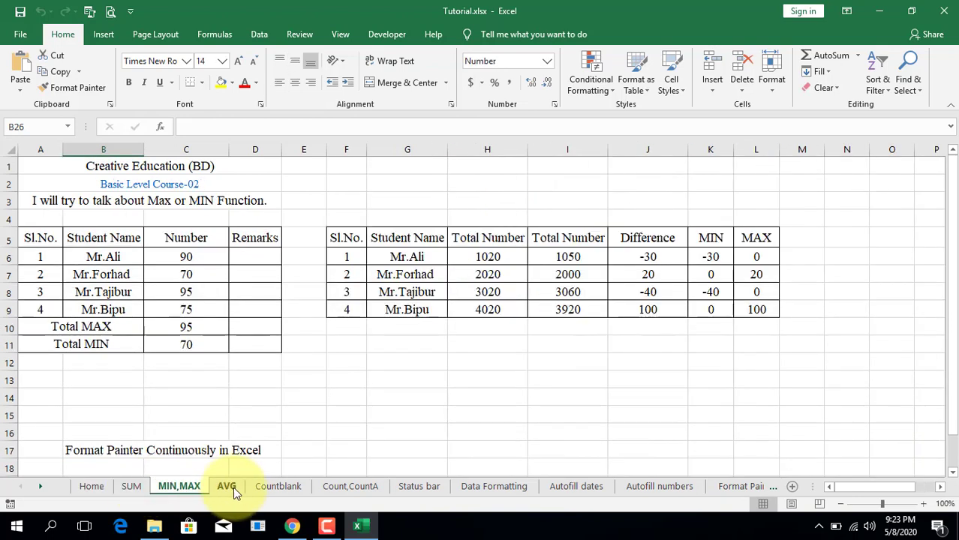
{"action": "left_click", "coordinate": [225, 486]}
{"action": "left_click", "coordinate": [276, 486]}
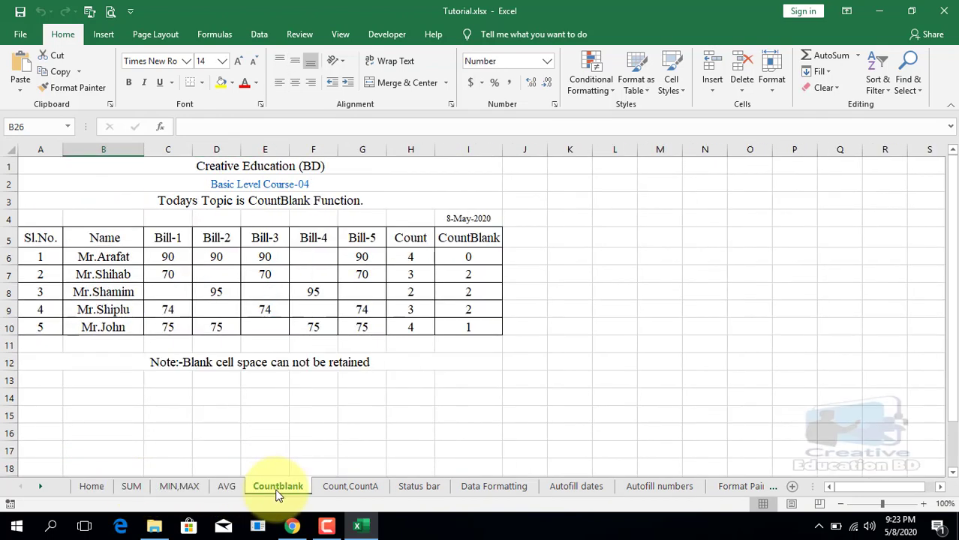
{"action": "left_click", "coordinate": [359, 486]}
{"action": "left_click", "coordinate": [418, 487]}
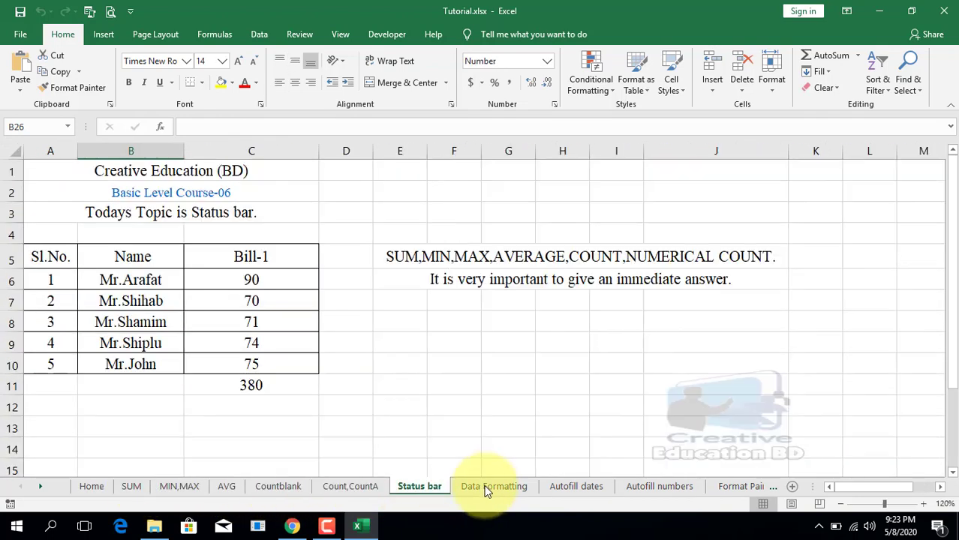
{"action": "left_click", "coordinate": [492, 486]}
{"action": "left_click", "coordinate": [579, 486]}
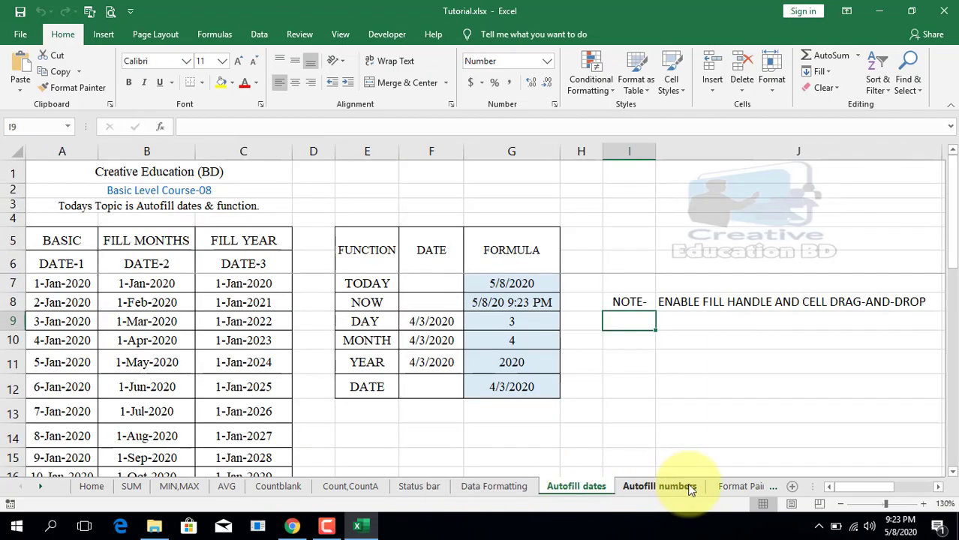
{"action": "left_click", "coordinate": [659, 486]}
Colour the SUM sheet tab gold.
{"action": "left_click", "coordinate": [132, 486]}
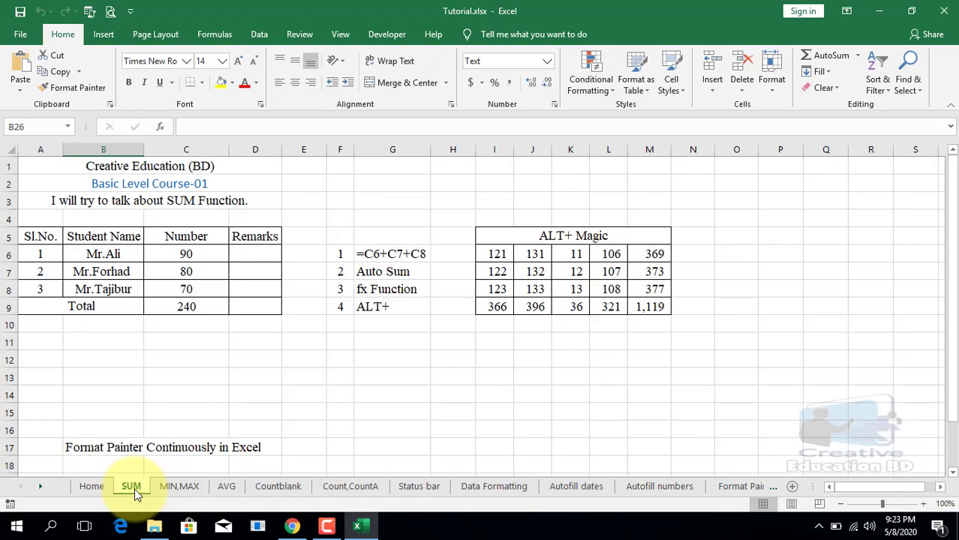
{"action": "right_click", "coordinate": [135, 492]}
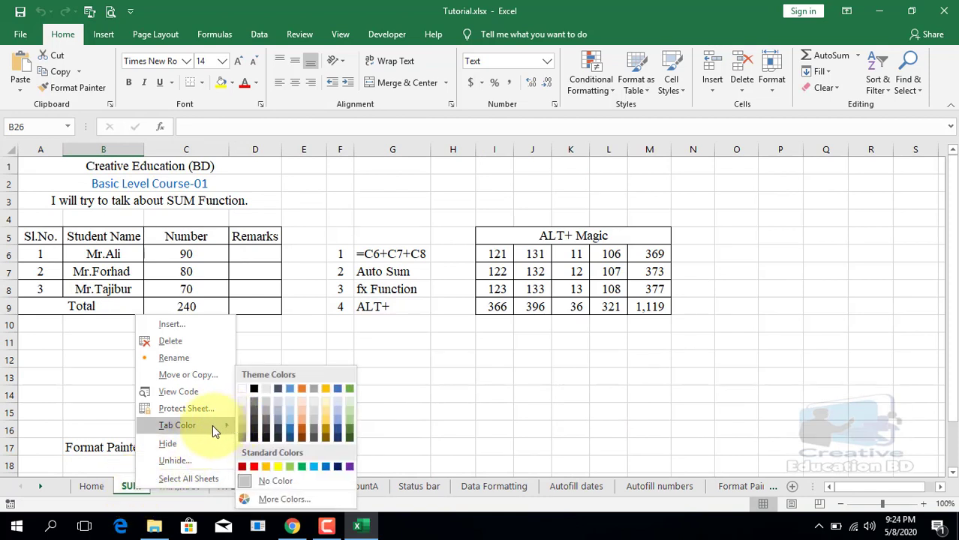
{"action": "left_click", "coordinate": [266, 468]}
Colour the MIN,MAX sheet tab blue, then return to the Home sheet.
{"action": "left_click", "coordinate": [188, 489]}
{"action": "right_click", "coordinate": [189, 492]}
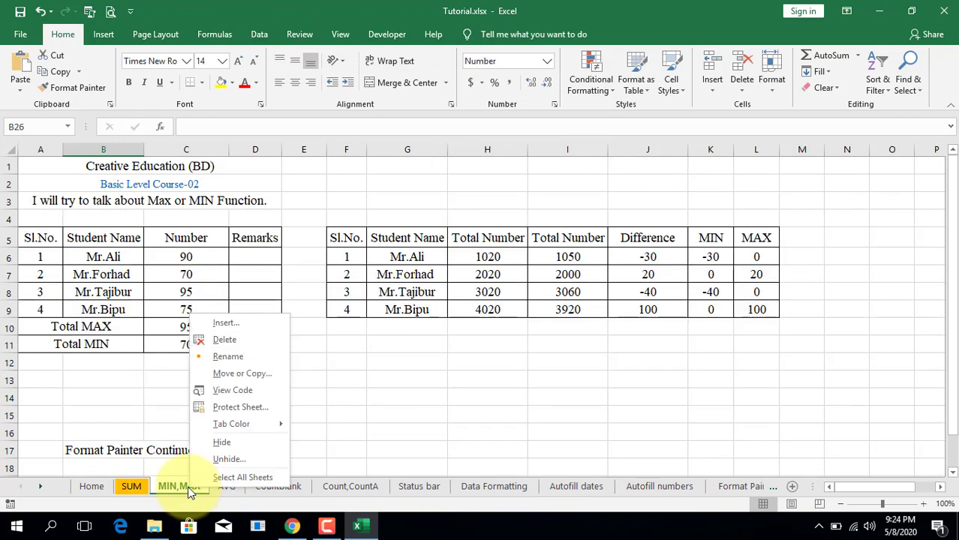
{"action": "mouse_move", "coordinate": [231, 424]}
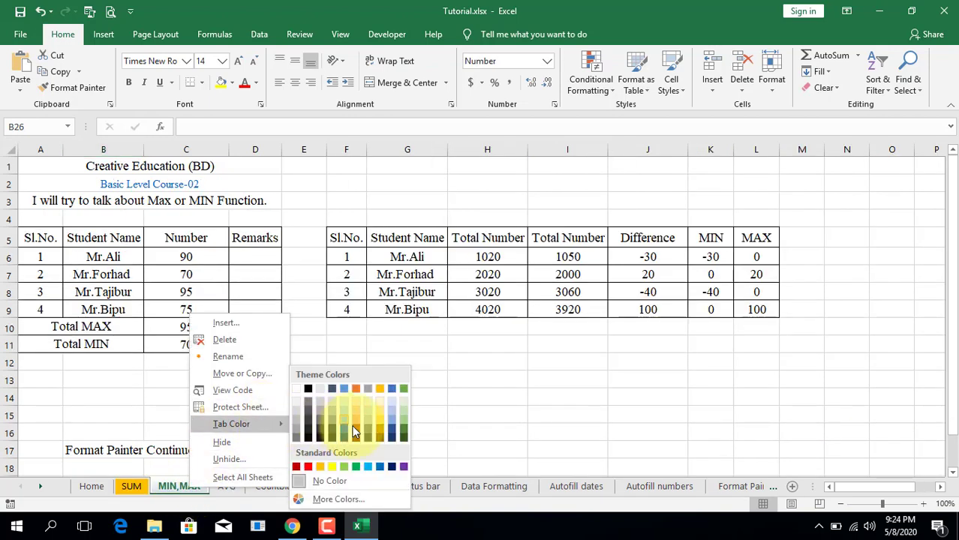
{"action": "left_click", "coordinate": [342, 427]}
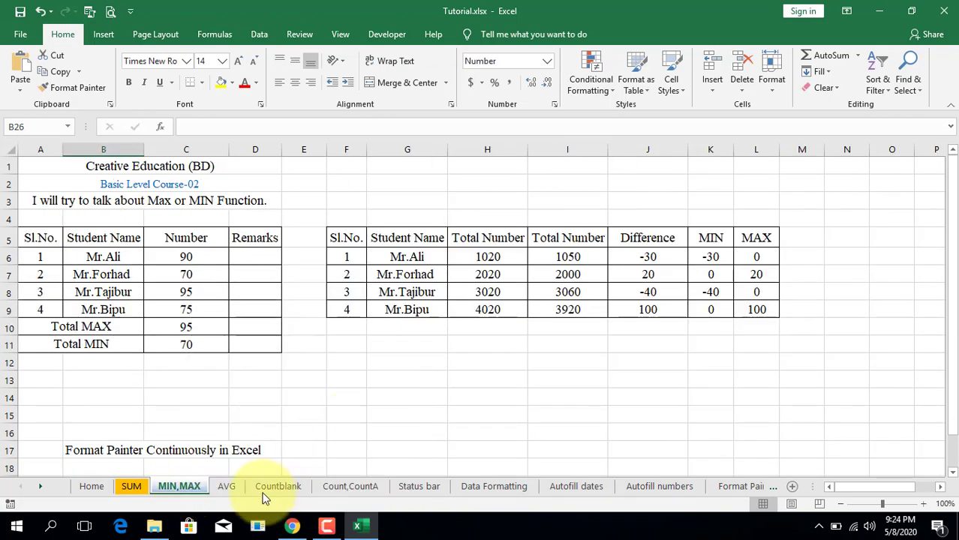
{"action": "left_click", "coordinate": [224, 488]}
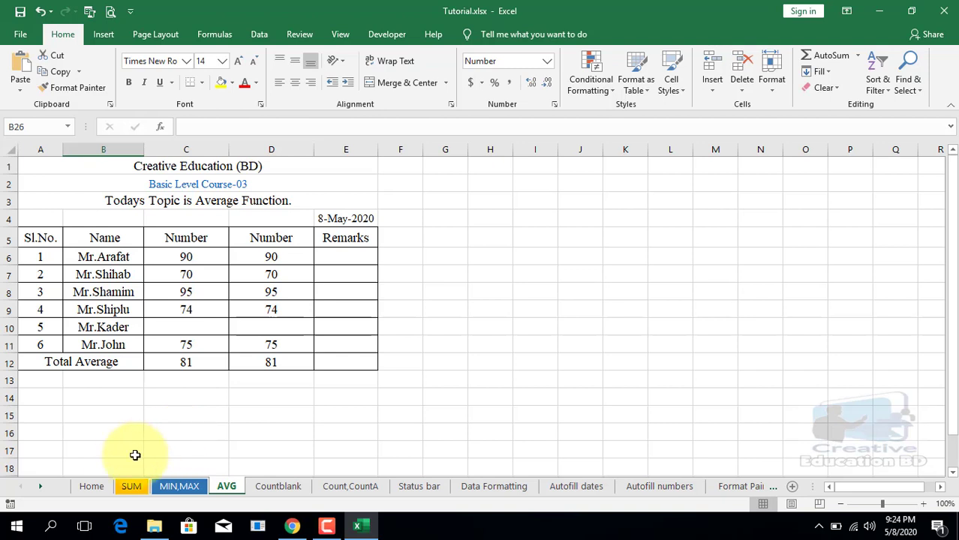
{"action": "left_click", "coordinate": [94, 487]}
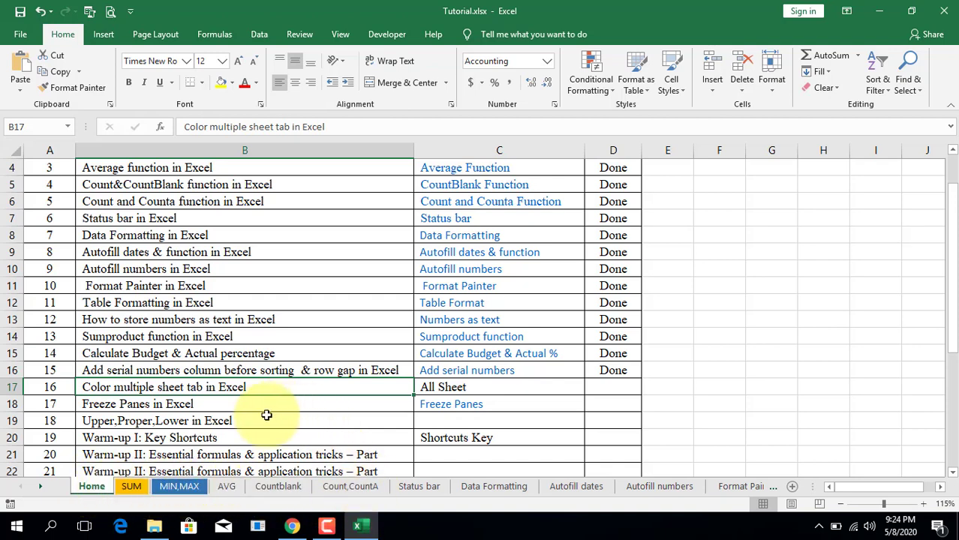
Group the sheets from AVG through Autofill numbers.
{"action": "left_click", "coordinate": [229, 487]}
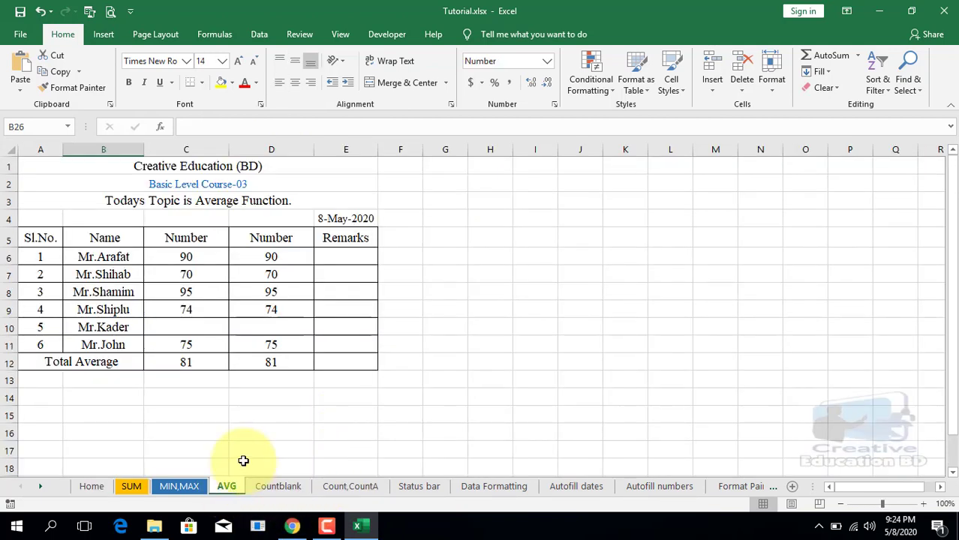
{"action": "left_click", "coordinate": [278, 486], "text": "ctrl"}
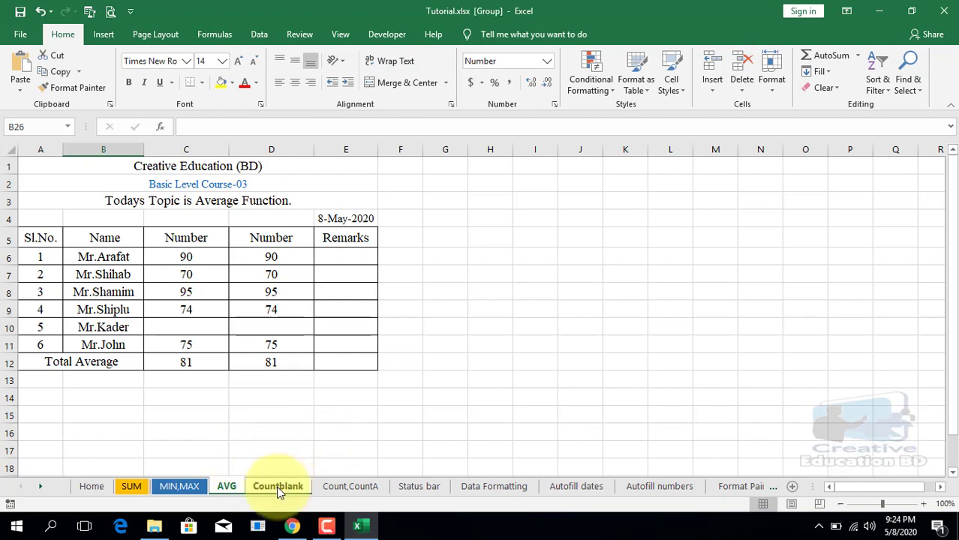
{"action": "left_click", "coordinate": [349, 485], "text": "ctrl"}
{"action": "left_click", "coordinate": [419, 486], "text": "ctrl"}
{"action": "left_click", "coordinate": [493, 486], "text": "ctrl"}
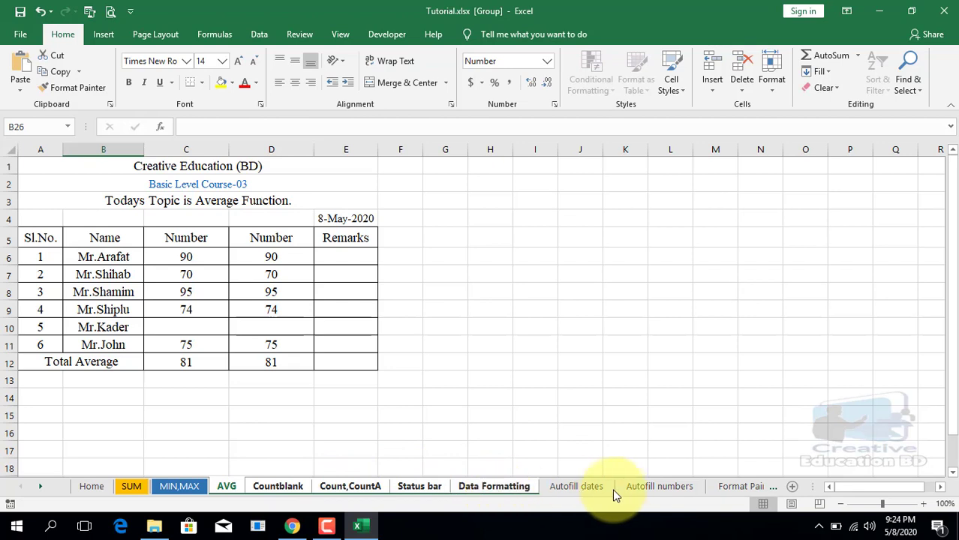
{"action": "left_click", "coordinate": [585, 487], "text": "ctrl"}
{"action": "left_click", "coordinate": [649, 487], "text": "ctrl"}
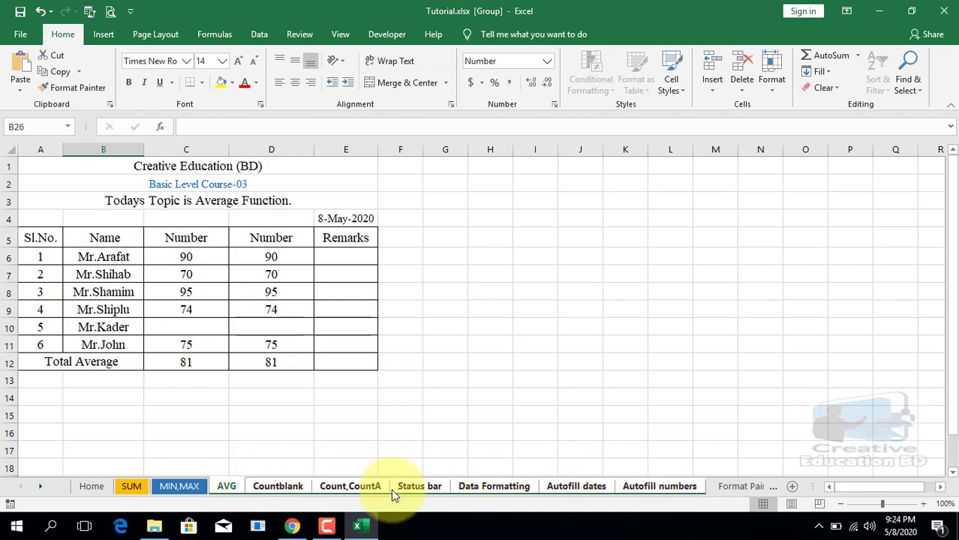
Colour the grouped tabs red and ungroup them by showing the Format Painter sheet.
{"action": "right_click", "coordinate": [230, 486]}
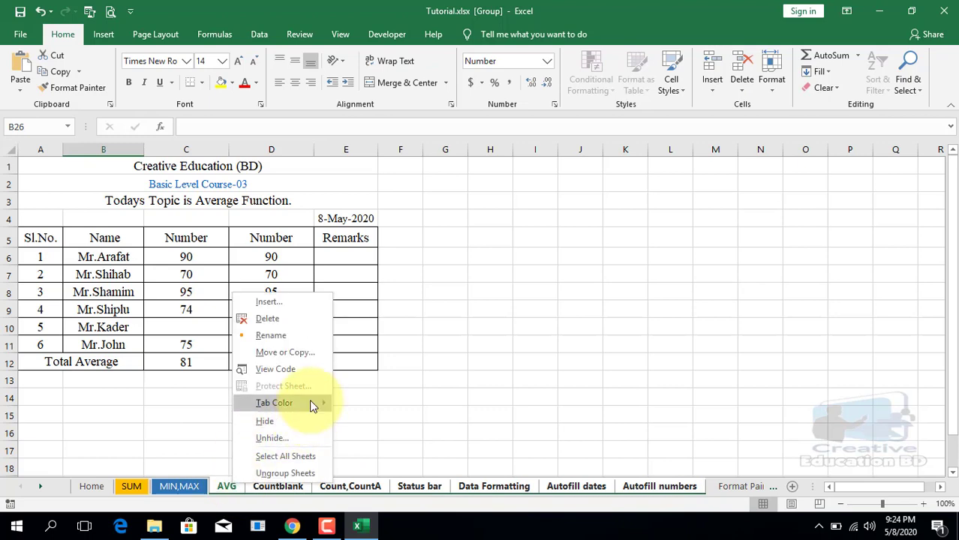
{"action": "mouse_move", "coordinate": [273, 403]}
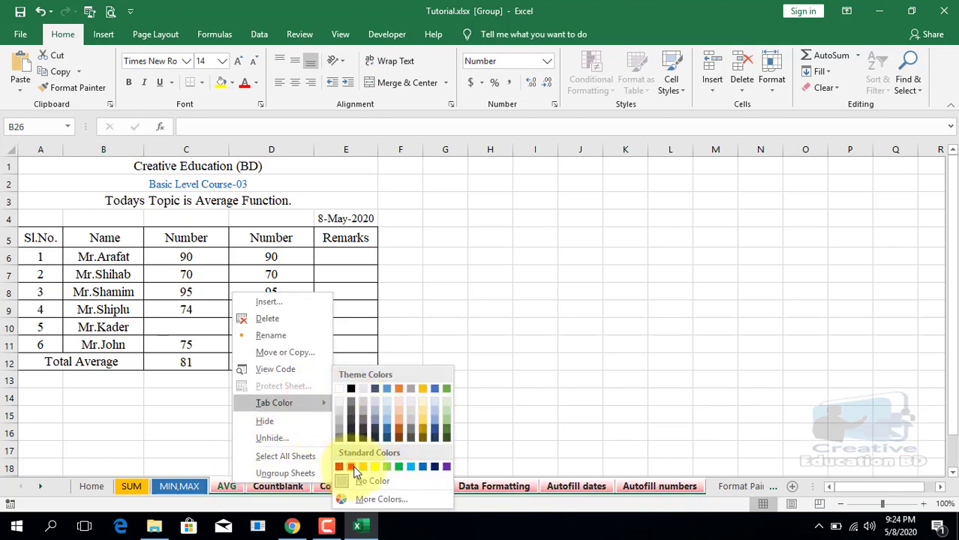
{"action": "left_click", "coordinate": [350, 467]}
{"action": "left_click", "coordinate": [736, 486]}
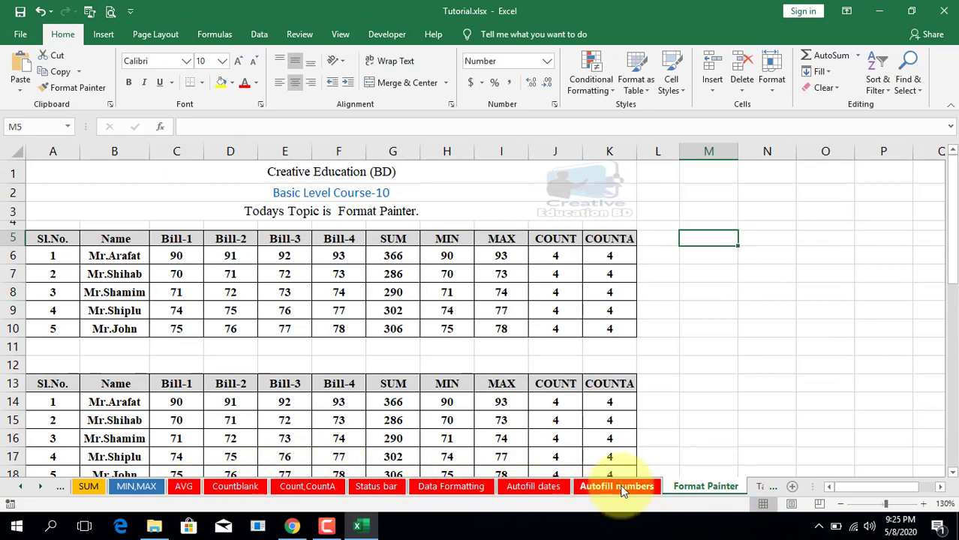
Go to the Home sheet and follow the Freeze Panes link in C18.
{"action": "left_click", "coordinate": [339, 199]}
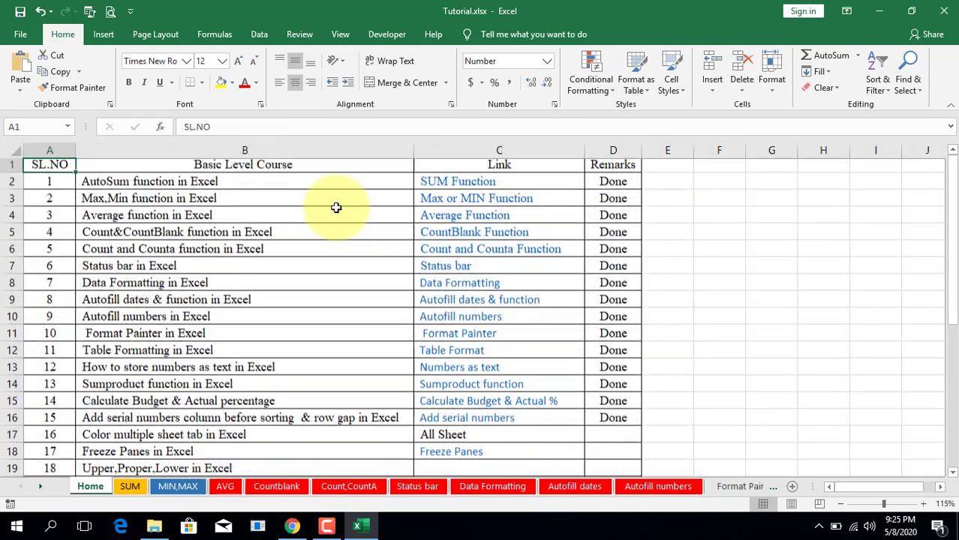
{"action": "scroll", "coordinate": [218, 395], "scroll_direction": "down", "scroll_amount": 2}
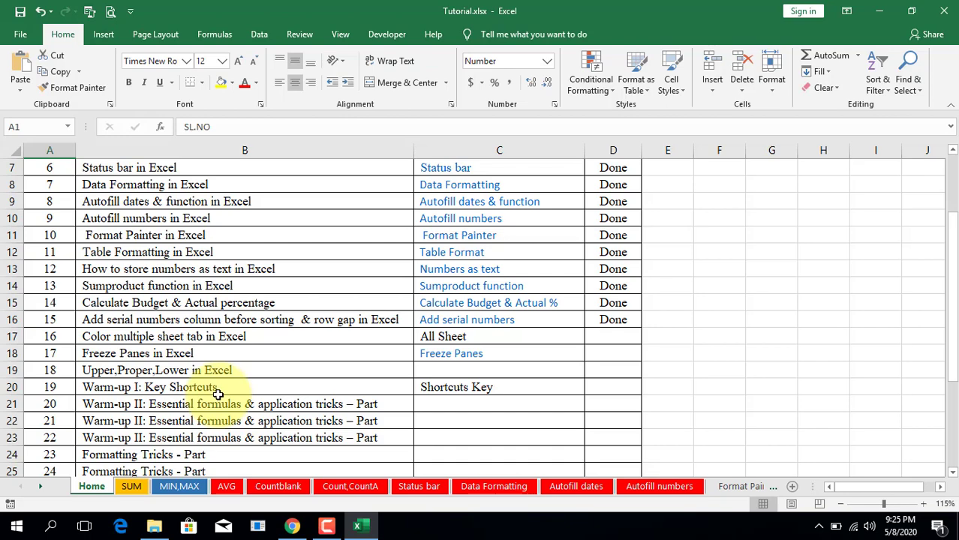
{"action": "left_click", "coordinate": [453, 360]}
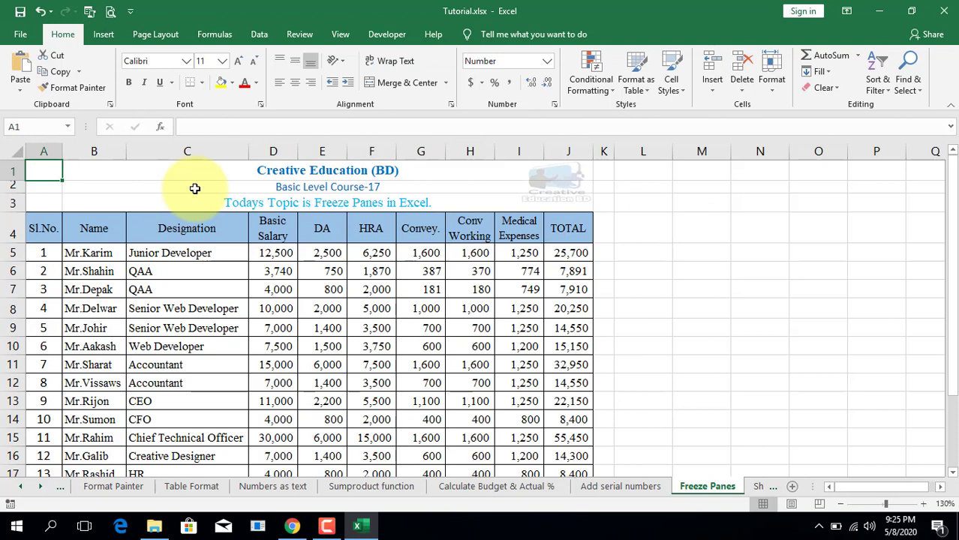
Select row 5, show the View ribbon, and inspect the title and header rows 1–4.
{"action": "left_click", "coordinate": [13, 251]}
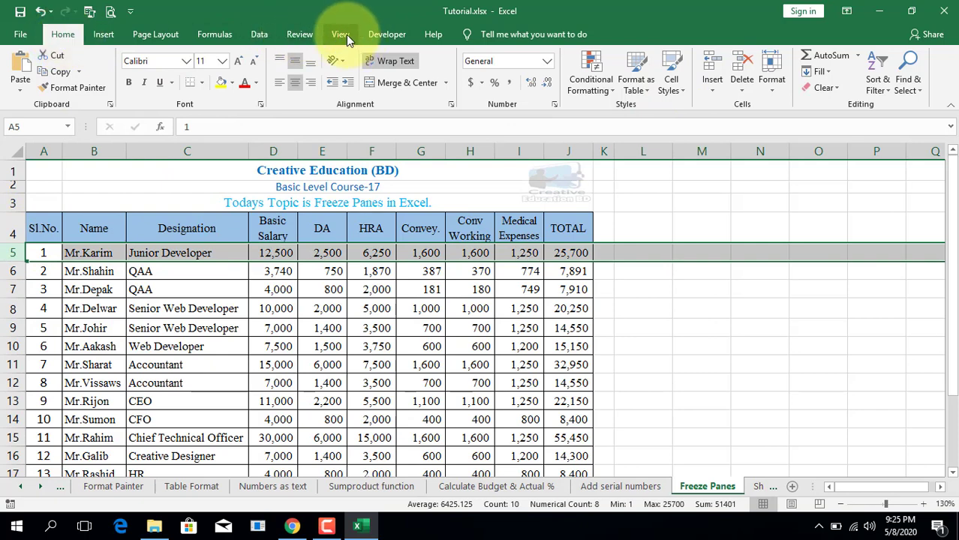
{"action": "left_click", "coordinate": [341, 34]}
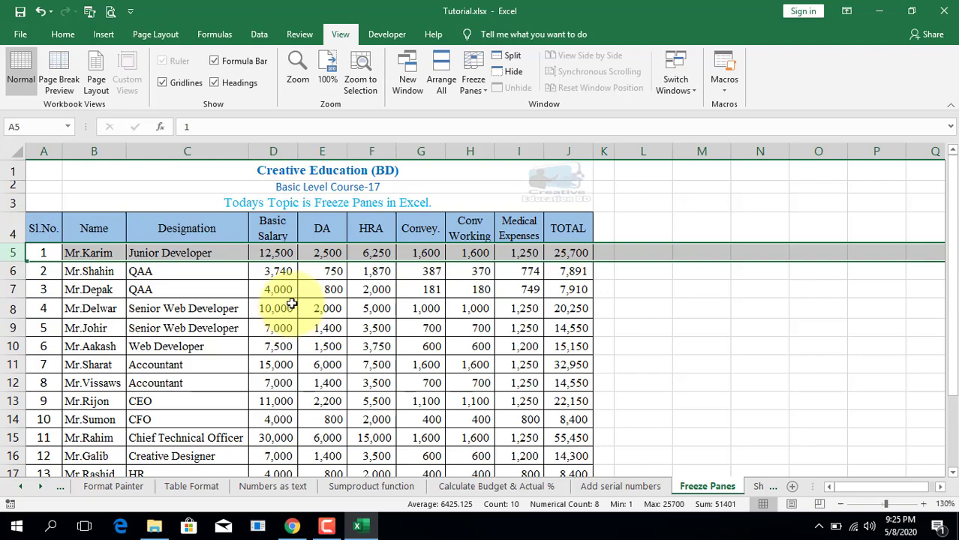
{"action": "scroll", "coordinate": [293, 303], "scroll_direction": "down", "scroll_amount": 5}
{"action": "scroll", "coordinate": [293, 303], "scroll_direction": "down", "scroll_amount": 3}
{"action": "scroll", "coordinate": [293, 303], "scroll_direction": "up", "scroll_amount": 8}
{"action": "left_click", "coordinate": [327, 171]}
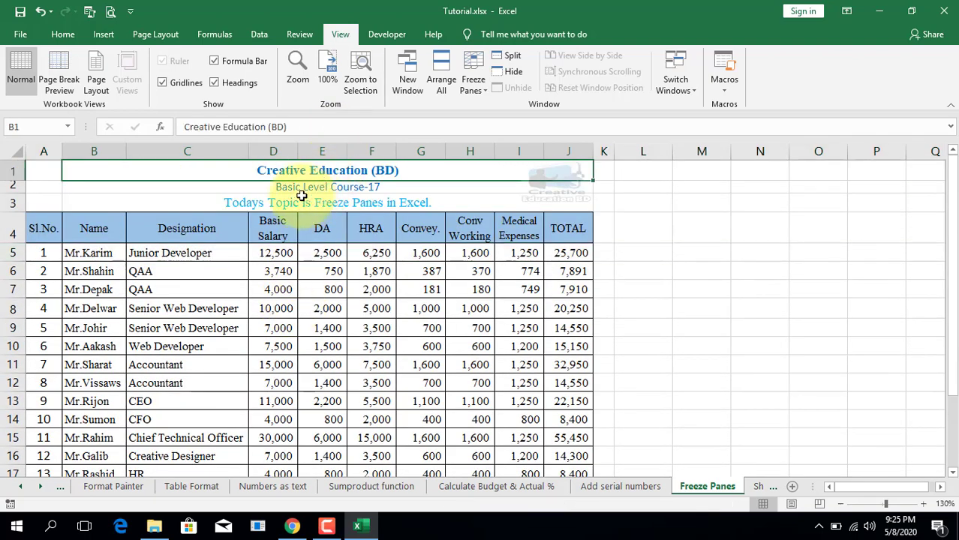
{"action": "left_click", "coordinate": [216, 208]}
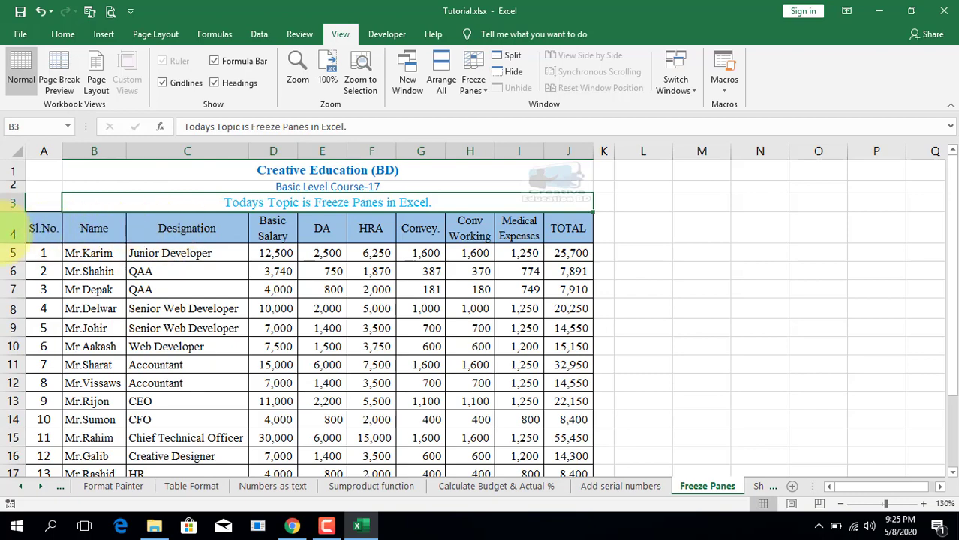
{"action": "left_click", "coordinate": [18, 218]}
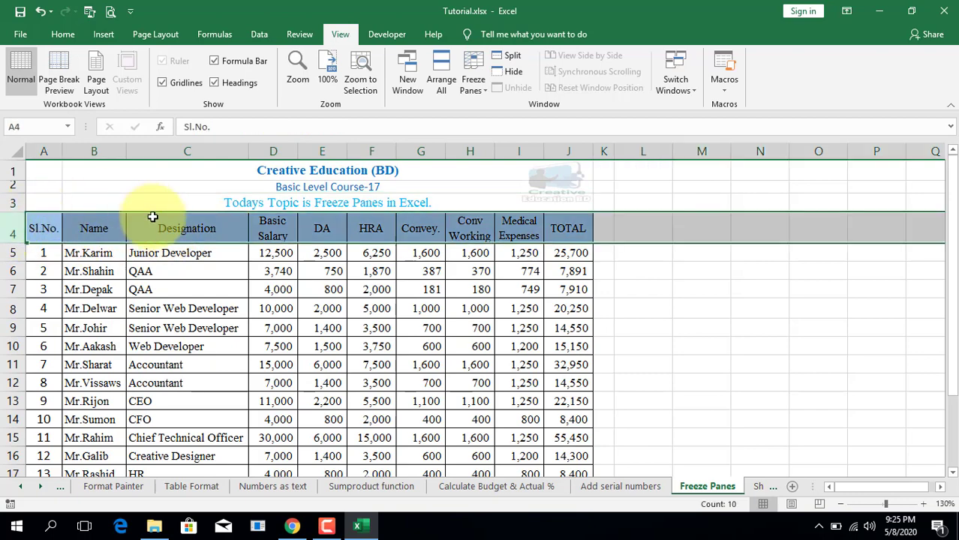
Highlight header rows 1–4, then reselect row 5 and open the Freeze Panes menu.
{"action": "scroll", "coordinate": [152, 216], "scroll_direction": "down", "scroll_amount": 2}
{"action": "scroll", "coordinate": [153, 217], "scroll_direction": "down", "scroll_amount": 1}
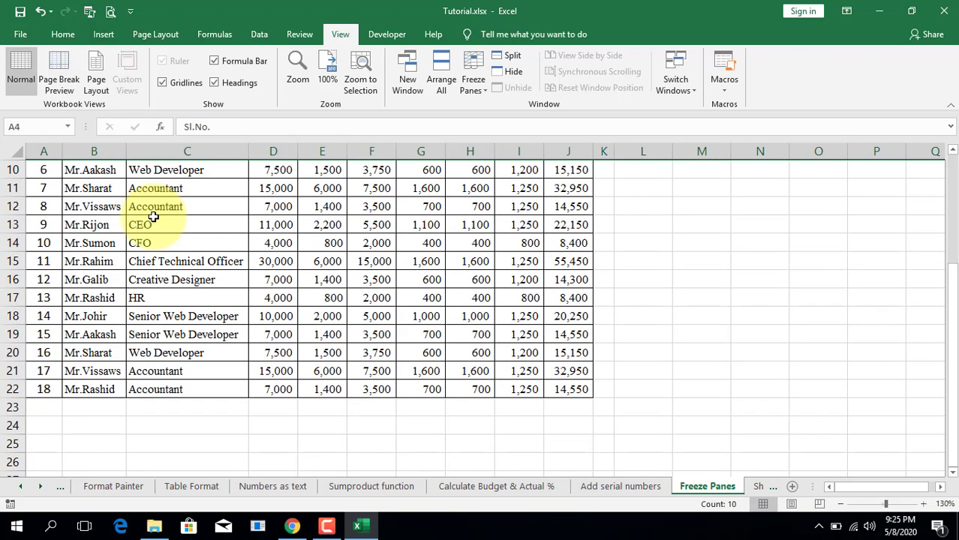
{"action": "scroll", "coordinate": [153, 216], "scroll_direction": "up", "scroll_amount": 3}
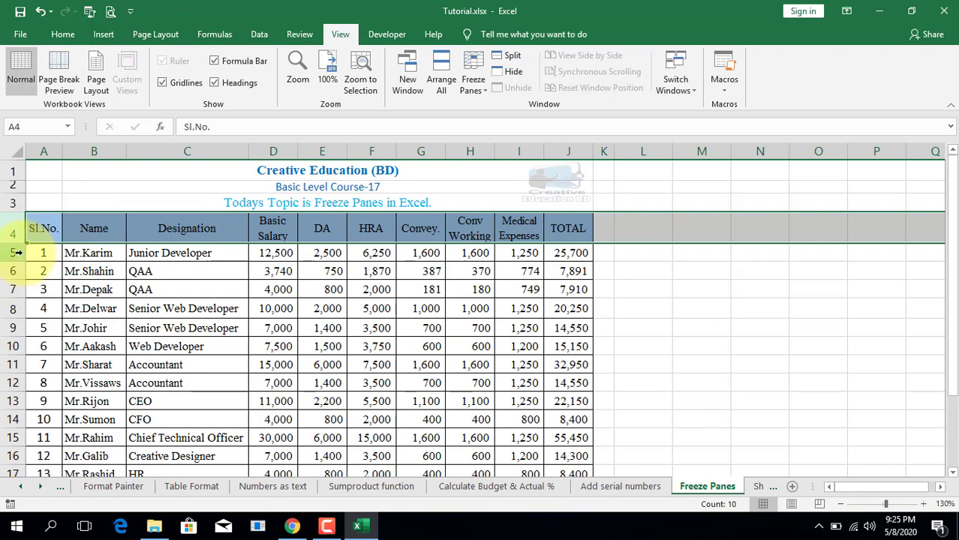
{"action": "left_click", "coordinate": [14, 252]}
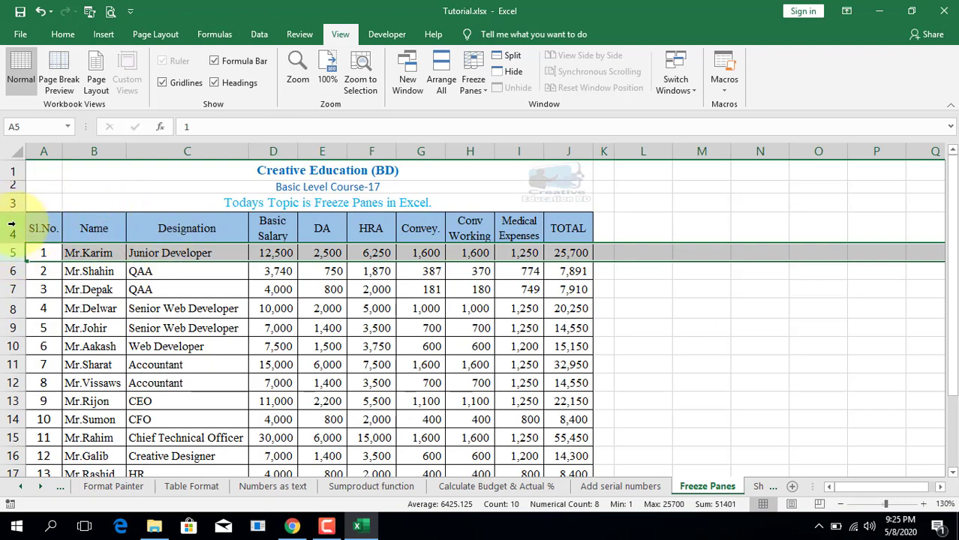
{"action": "left_click", "coordinate": [10, 232]}
{"action": "left_click_drag", "start_coordinate": [10, 232], "coordinate": [12, 165]}
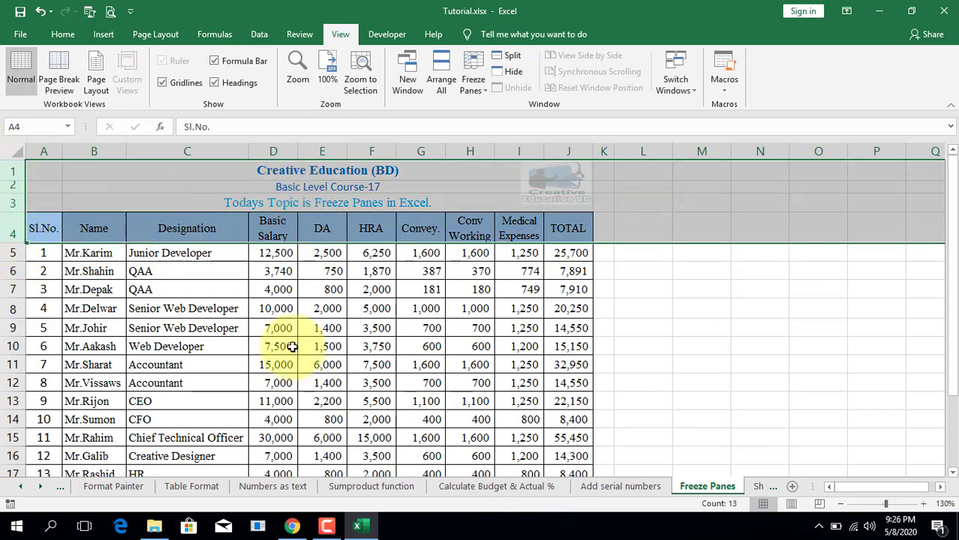
{"action": "scroll", "coordinate": [285, 341], "scroll_direction": "down", "scroll_amount": 2}
{"action": "scroll", "coordinate": [285, 341], "scroll_direction": "down", "scroll_amount": 1}
{"action": "scroll", "coordinate": [292, 300], "scroll_direction": "up", "scroll_amount": 3}
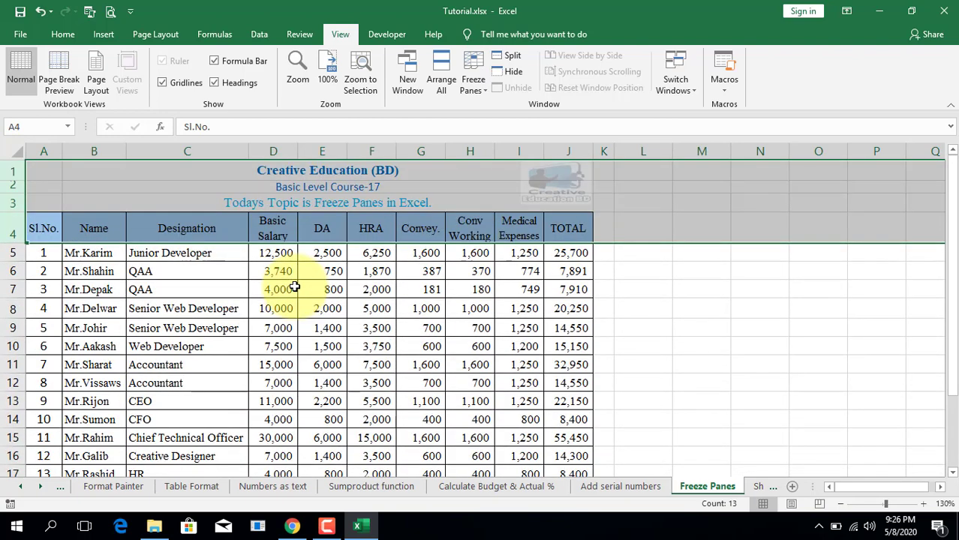
{"action": "left_click", "coordinate": [10, 253]}
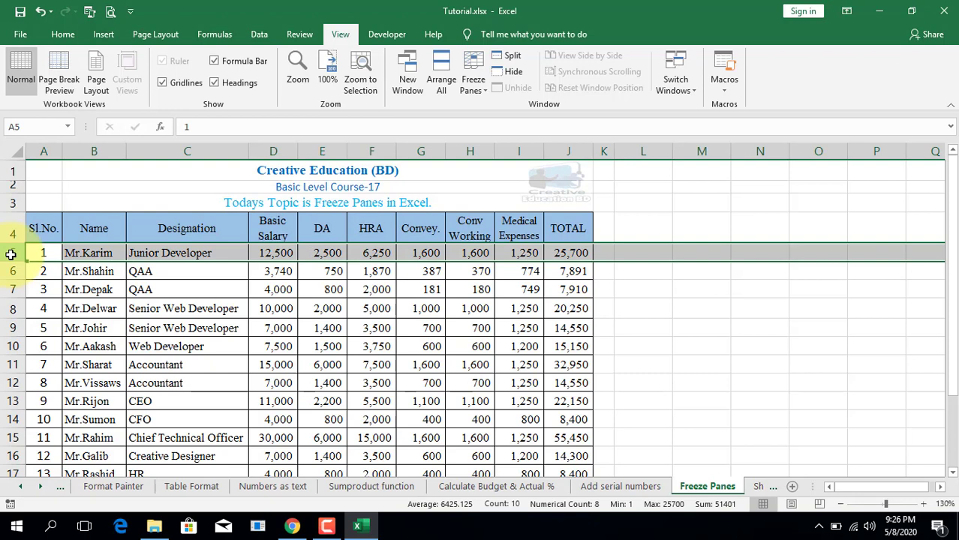
{"action": "left_click", "coordinate": [476, 89]}
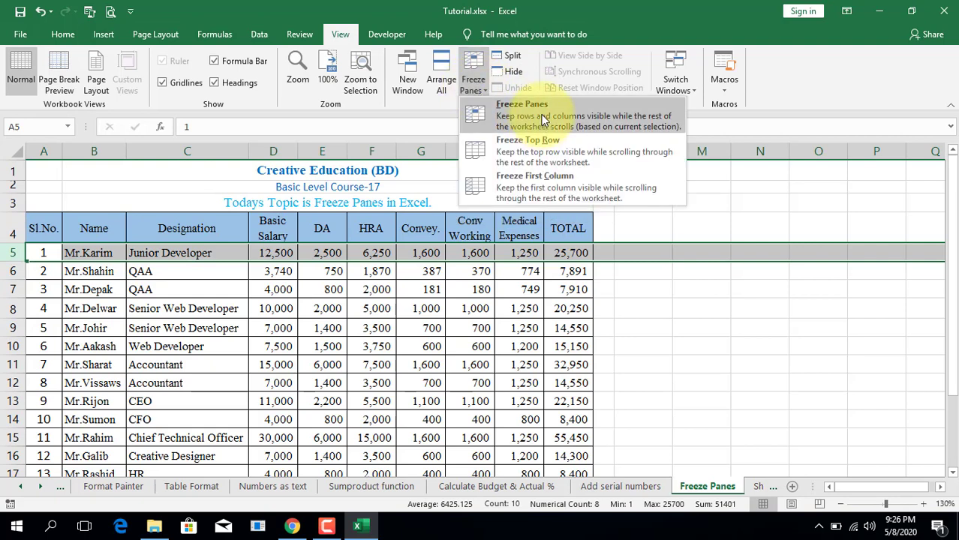
Freeze rows 1–4 above row 5 and scroll to confirm the headers stay fixed.
{"action": "left_click", "coordinate": [543, 120]}
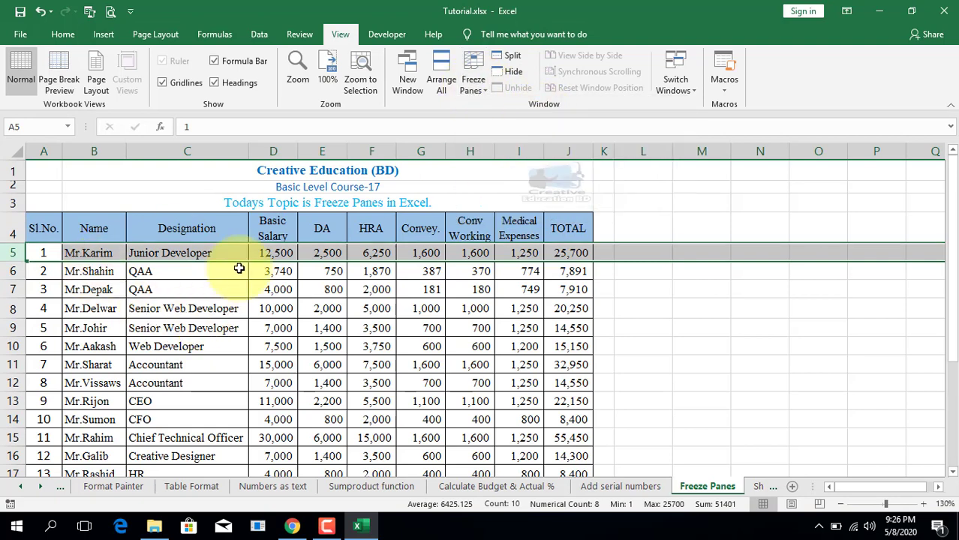
{"action": "scroll", "coordinate": [265, 247], "scroll_direction": "down", "scroll_amount": 2}
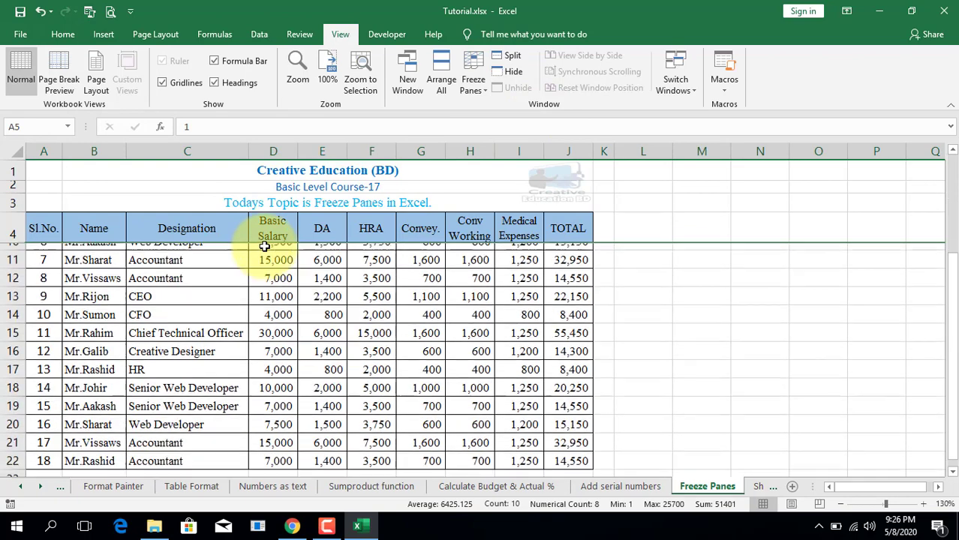
{"action": "scroll", "coordinate": [265, 243], "scroll_direction": "down", "scroll_amount": 1}
{"action": "scroll", "coordinate": [264, 244], "scroll_direction": "down", "scroll_amount": 2}
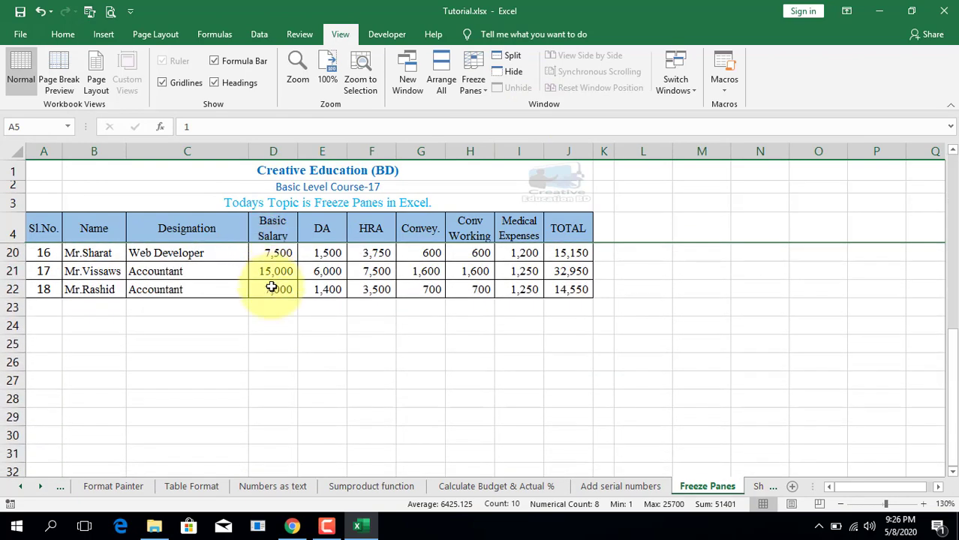
{"action": "scroll", "coordinate": [272, 287], "scroll_direction": "up", "scroll_amount": 5}
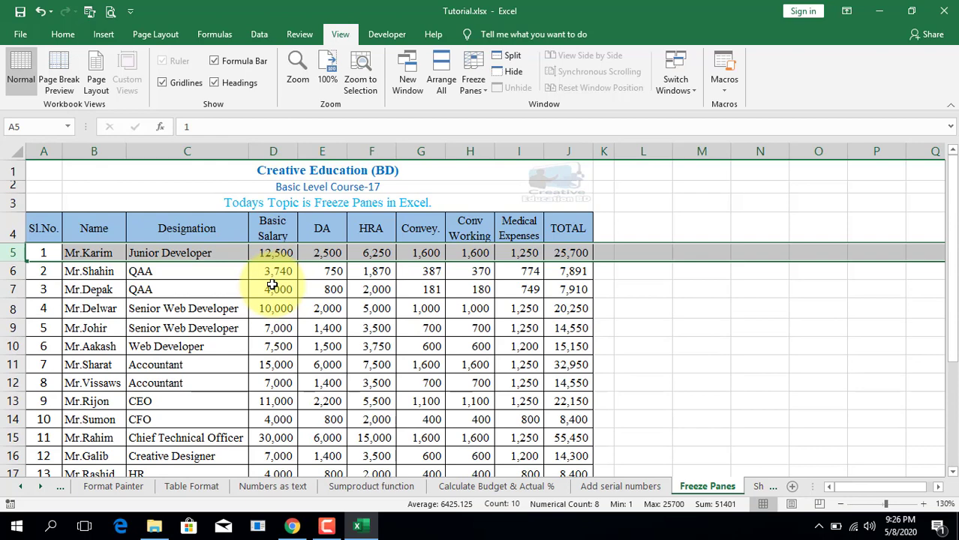
{"action": "scroll", "coordinate": [272, 287], "scroll_direction": "down", "scroll_amount": 3}
{"action": "scroll", "coordinate": [272, 287], "scroll_direction": "up", "scroll_amount": 3}
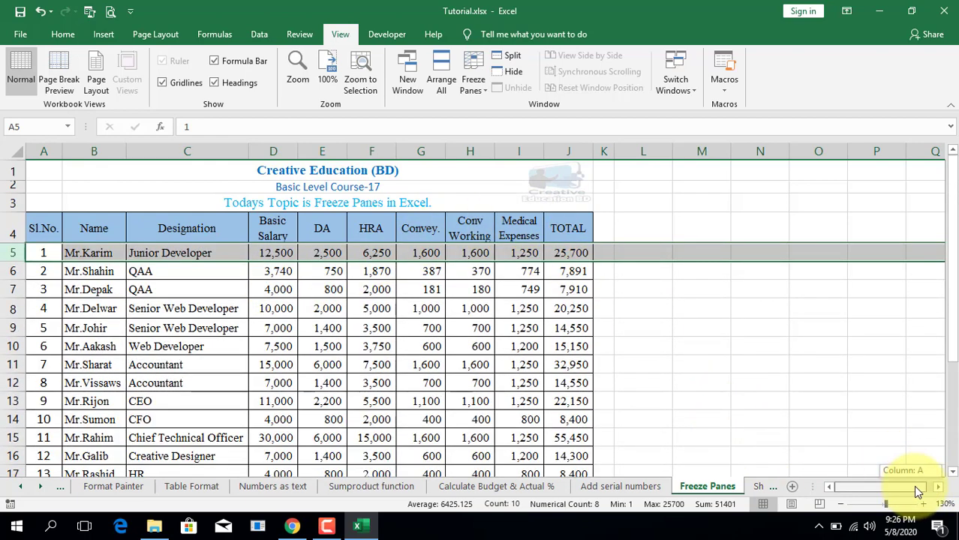
{"action": "mouse_move", "coordinate": [916, 490]}
{"action": "left_mouse_down"}
{"action": "mouse_move", "coordinate": [940, 491]}
{"action": "mouse_move", "coordinate": [881, 491]}
{"action": "left_mouse_up"}
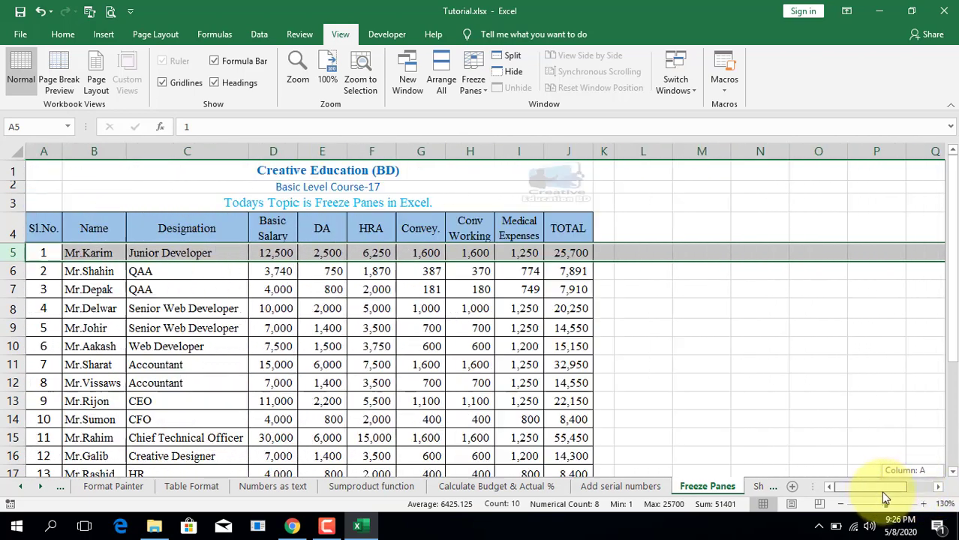
Select columns A through C and scroll sideways, showing they still scroll away.
{"action": "left_click", "coordinate": [44, 228]}
{"action": "left_click_drag", "start_coordinate": [180, 146], "coordinate": [23, 152]}
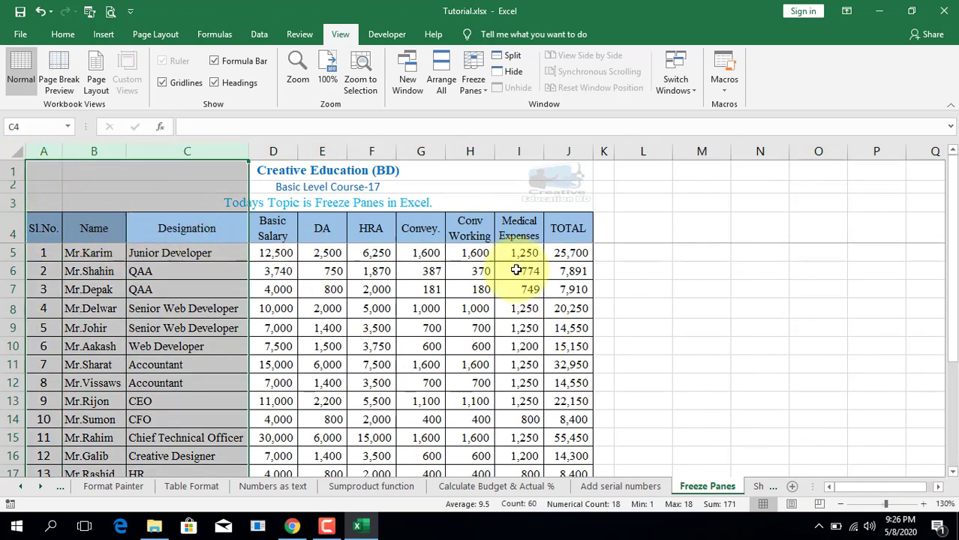
{"action": "left_click_drag", "start_coordinate": [880, 486], "coordinate": [913, 485]}
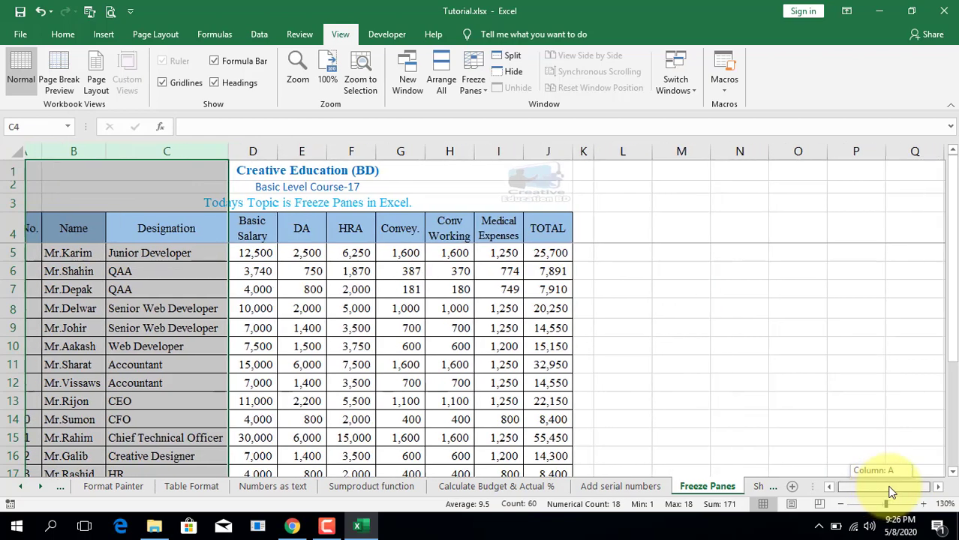
{"action": "left_click", "coordinate": [939, 488]}
{"action": "left_click", "coordinate": [937, 488]}
{"action": "left_click", "coordinate": [937, 488]}
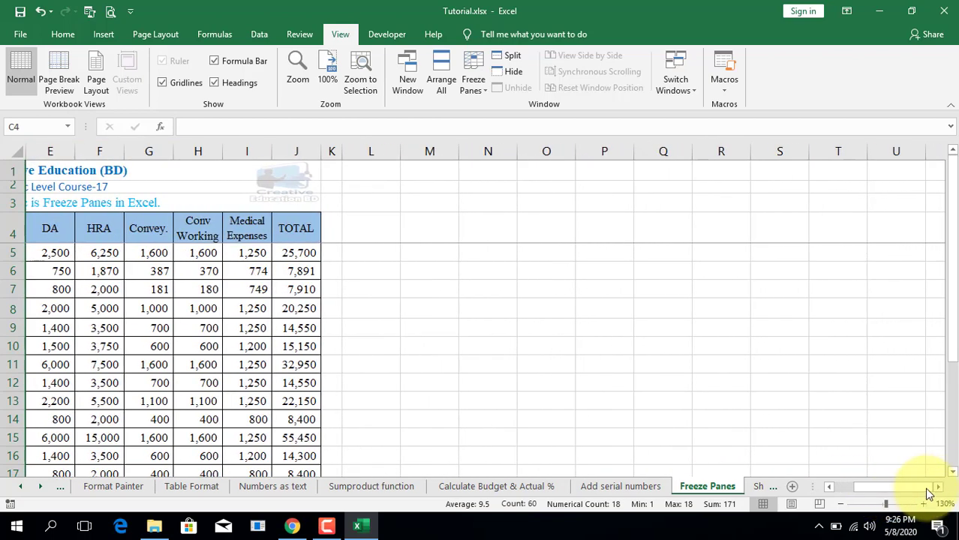
{"action": "left_click_drag", "start_coordinate": [897, 493], "coordinate": [847, 486]}
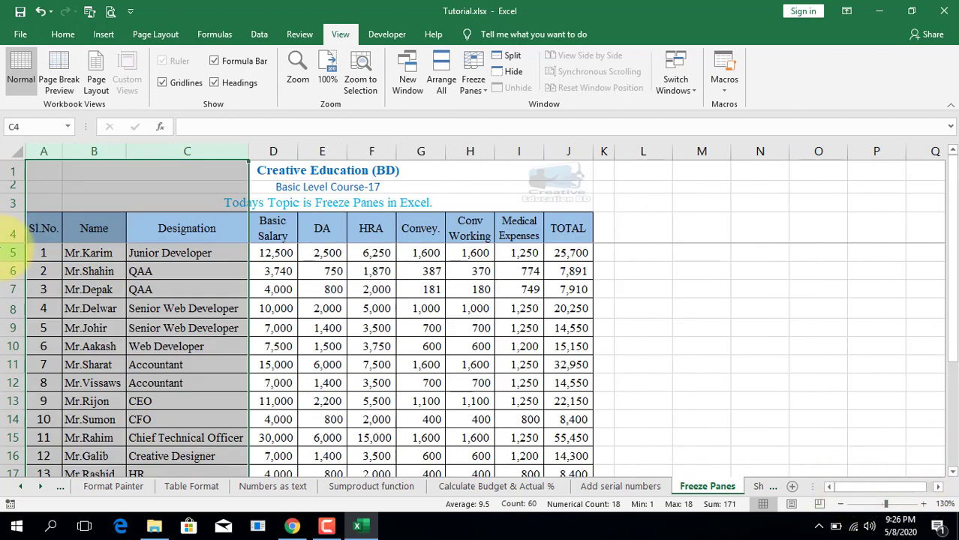
Reselect row 5 and choose Unfreeze Panes from the Freeze Panes menu.
{"action": "left_click", "coordinate": [8, 253]}
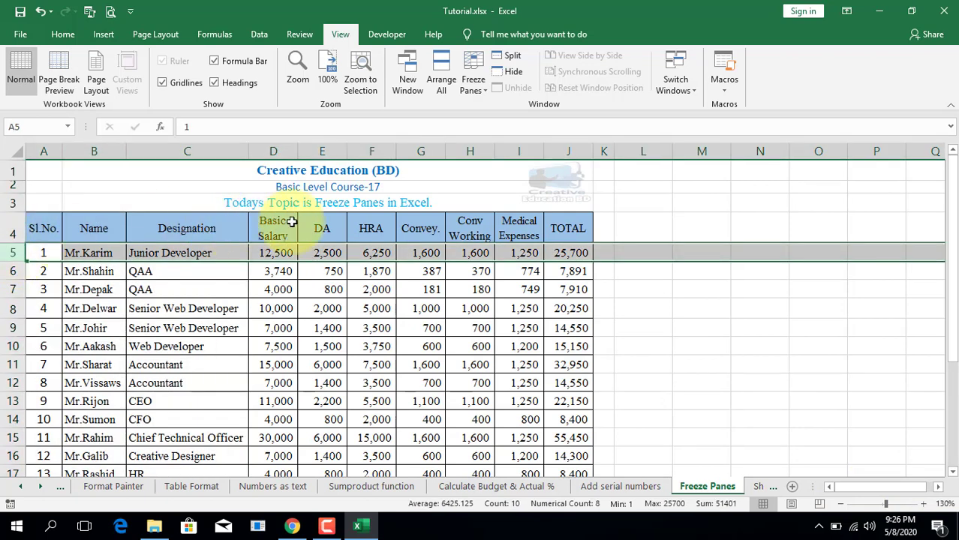
{"action": "left_click", "coordinate": [474, 86]}
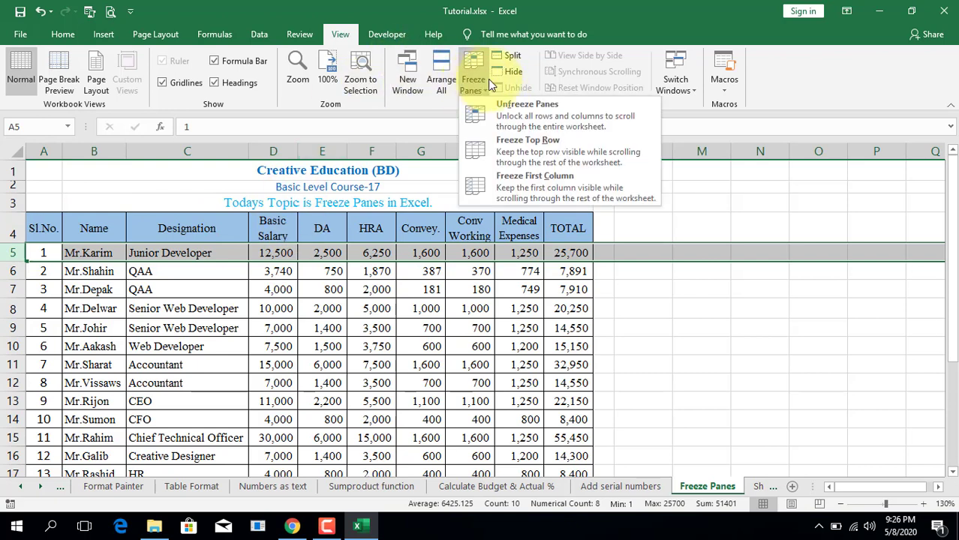
{"action": "left_click", "coordinate": [545, 111]}
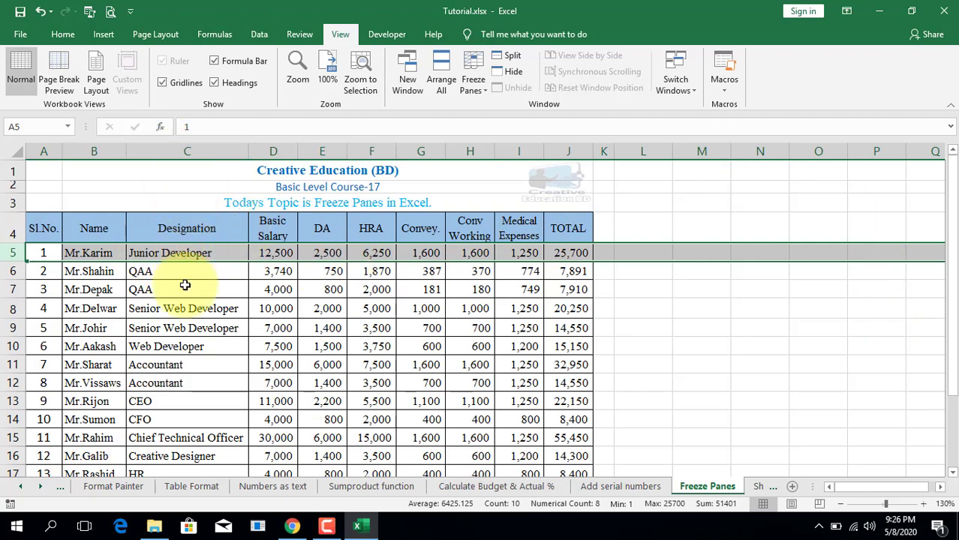
Highlight columns A–C and header rows 1–4, then pick cell D5 (12,500) to fill yellow.
{"action": "left_click_drag", "start_coordinate": [228, 223], "coordinate": [214, 272]}
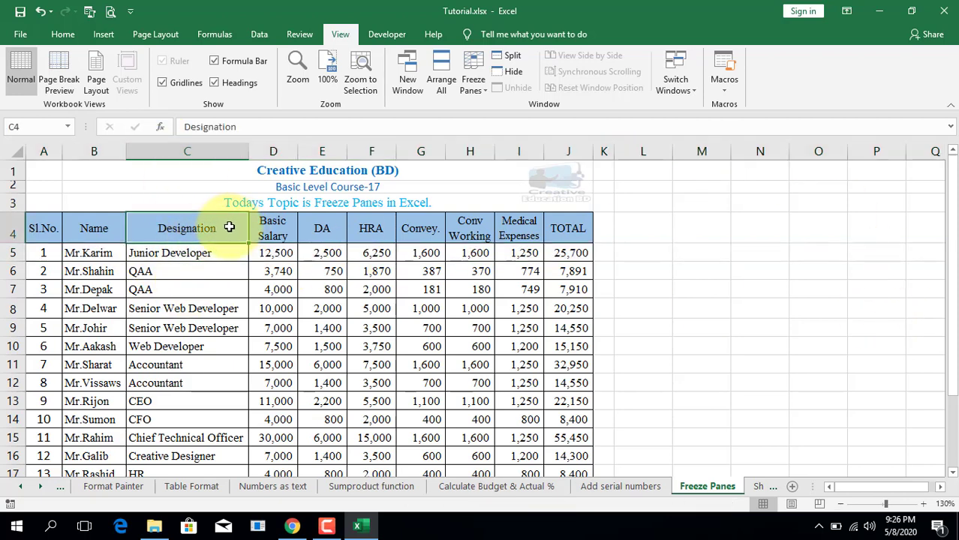
{"action": "left_click_drag", "start_coordinate": [203, 148], "coordinate": [6, 162]}
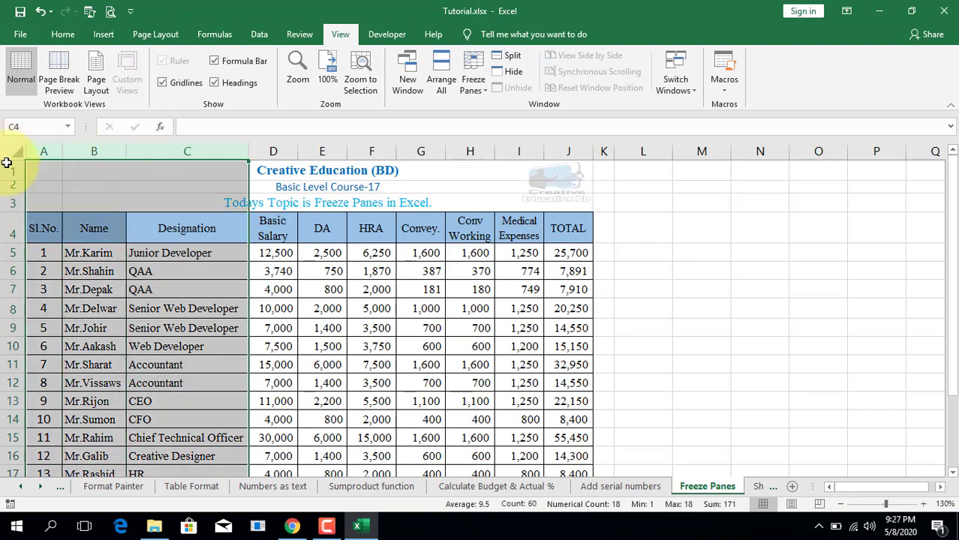
{"action": "left_click", "coordinate": [15, 235]}
{"action": "left_click_drag", "start_coordinate": [21, 215], "coordinate": [16, 165]}
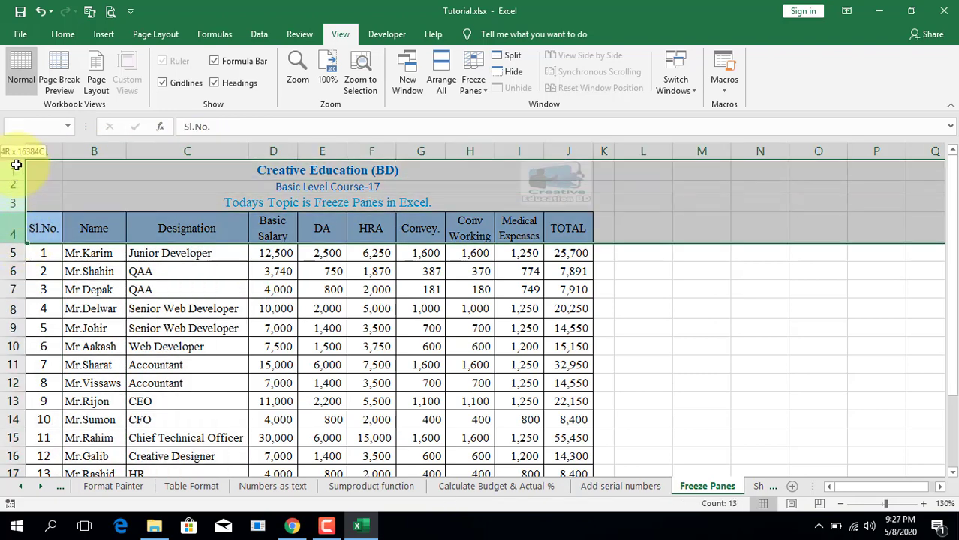
{"action": "left_click", "coordinate": [276, 255]}
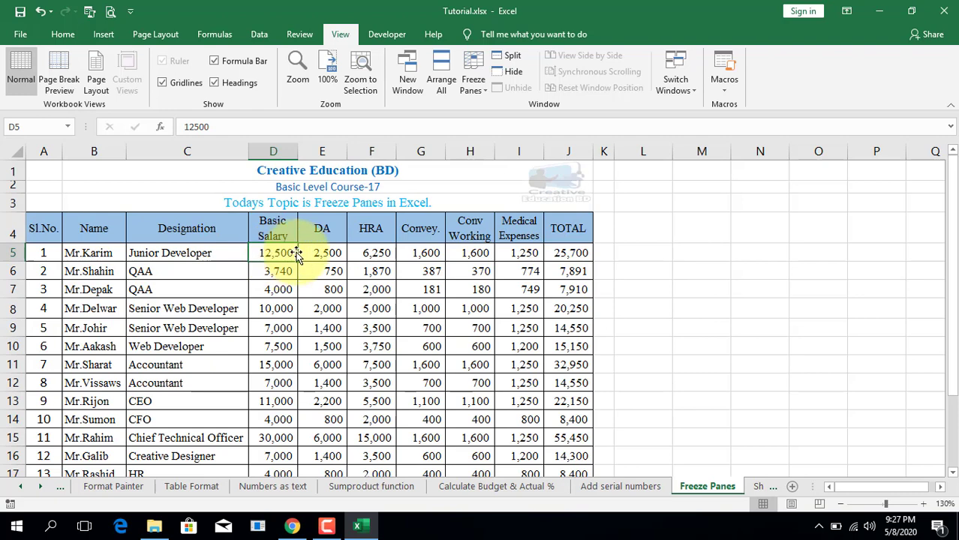
{"action": "left_click", "coordinate": [58, 34]}
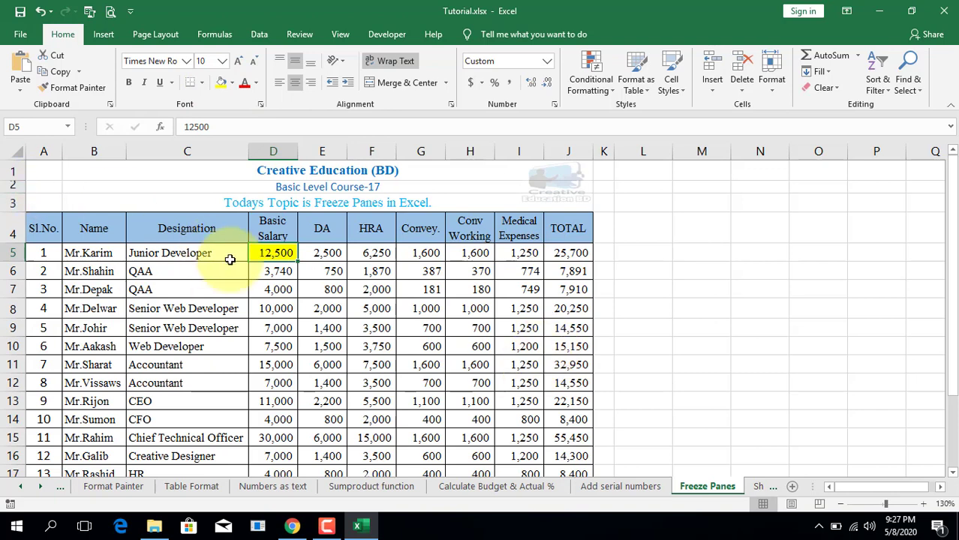
Reselect columns A–C and rows 1–4 to show the areas meeting at D5, then select E5.
{"action": "left_click_drag", "start_coordinate": [231, 151], "coordinate": [2, 158]}
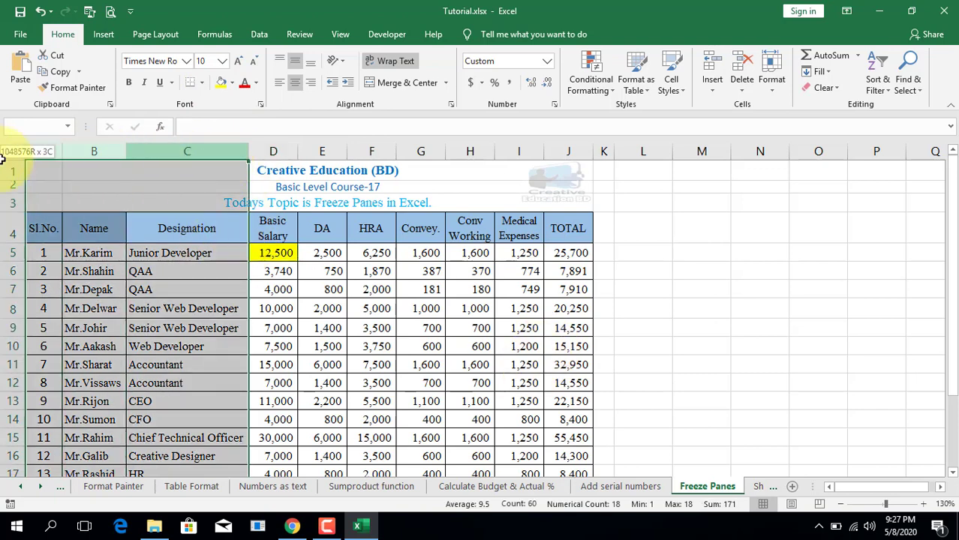
{"action": "left_click_drag", "start_coordinate": [13, 234], "coordinate": [16, 167]}
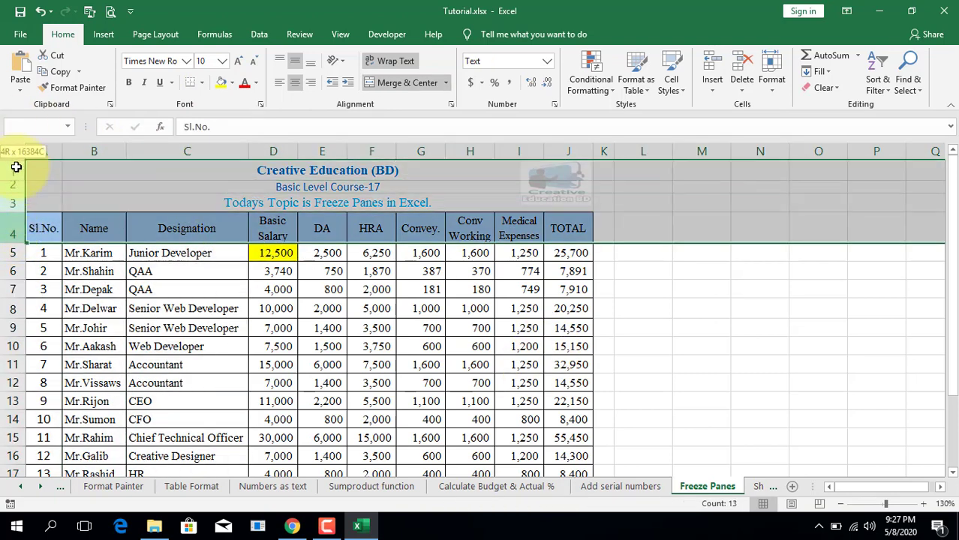
{"action": "left_click", "coordinate": [273, 253]}
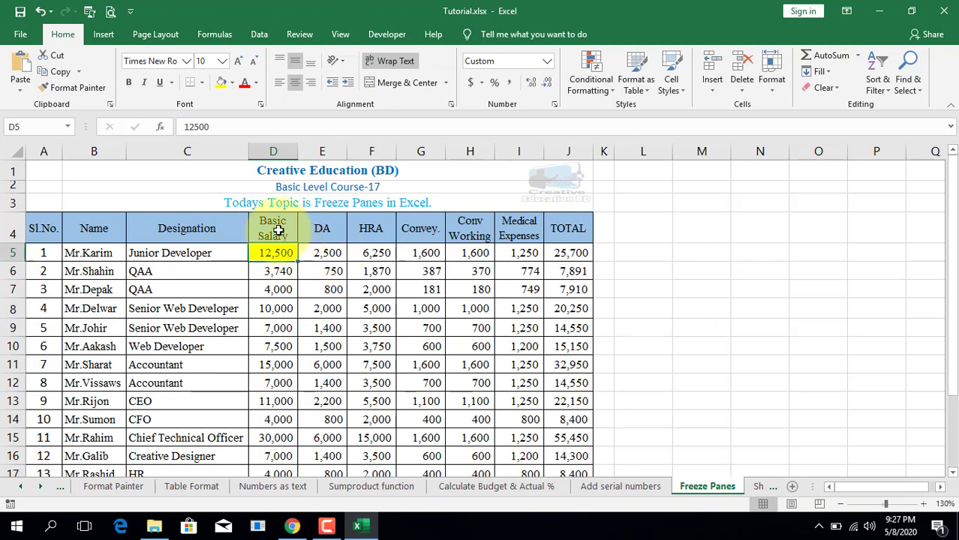
{"action": "left_click_drag", "start_coordinate": [273, 151], "coordinate": [141, 151]}
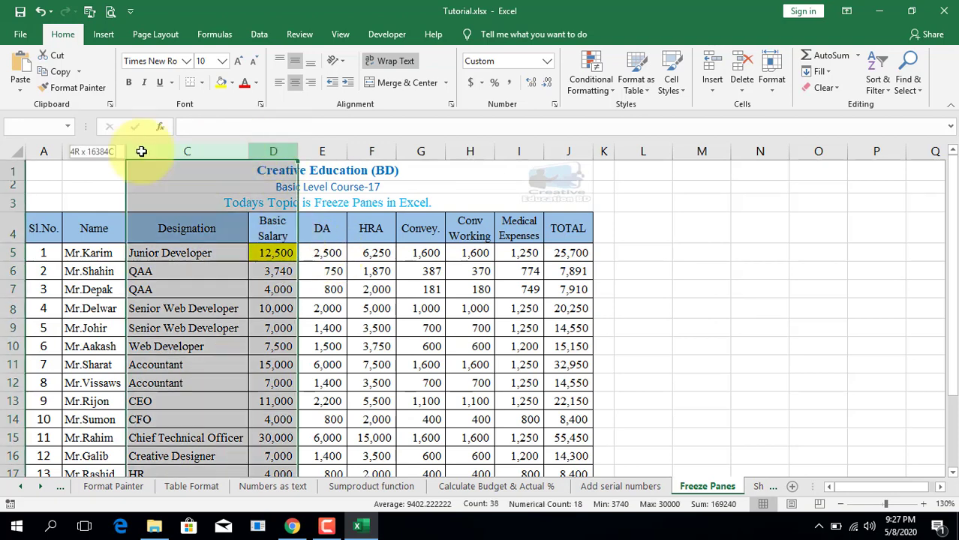
{"action": "left_click", "coordinate": [310, 253]}
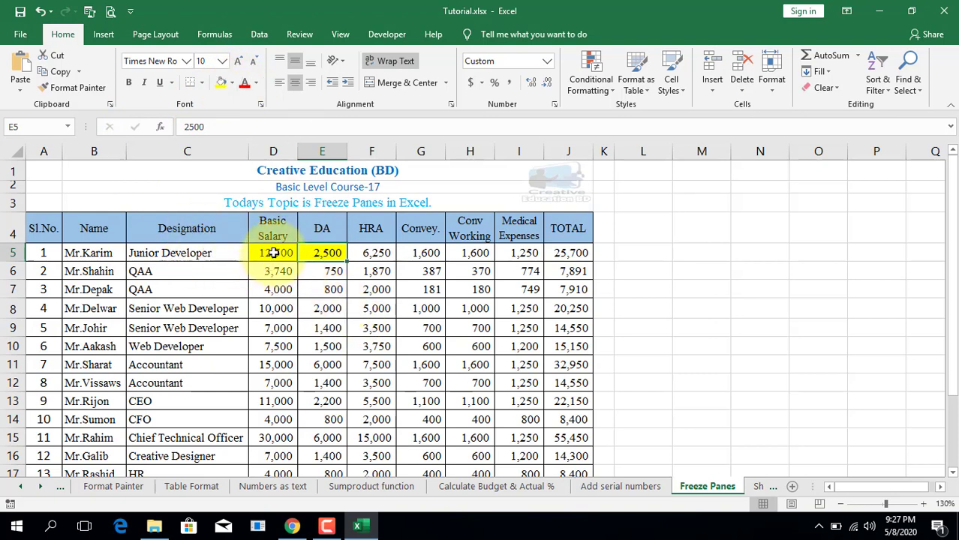
{"action": "left_click", "coordinate": [273, 253]}
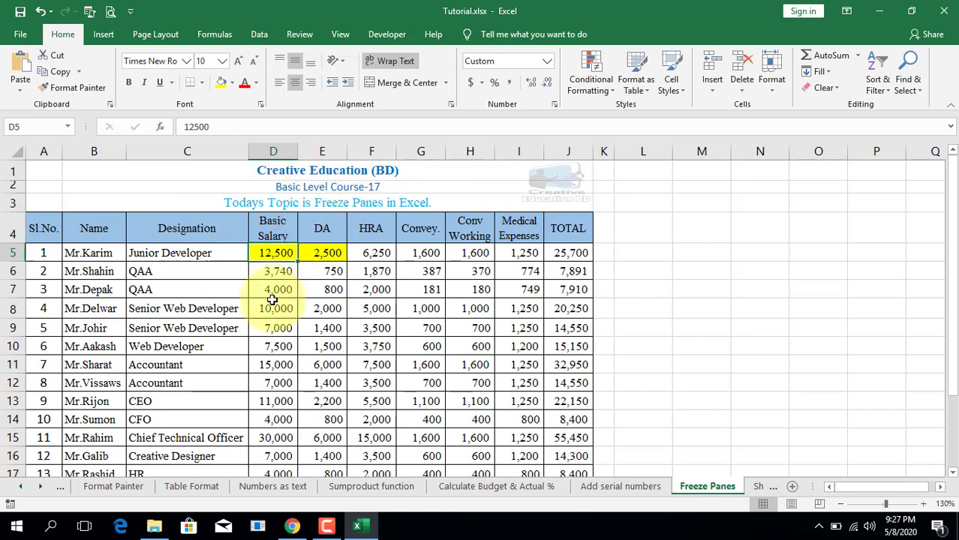
{"action": "left_click", "coordinate": [335, 253]}
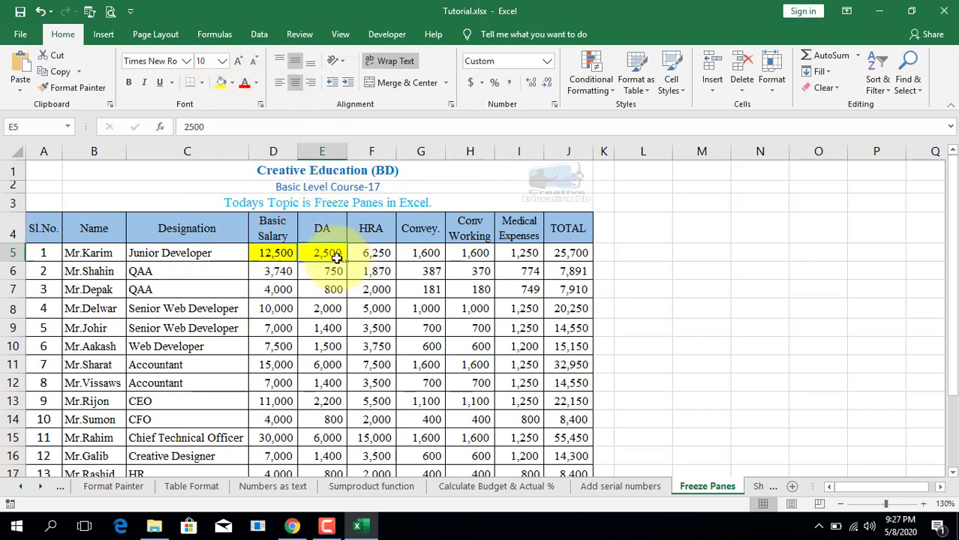
Set E5's Fill Color to No Fill so only D5 stays yellow, and reselect D5.
{"action": "left_click", "coordinate": [233, 85]}
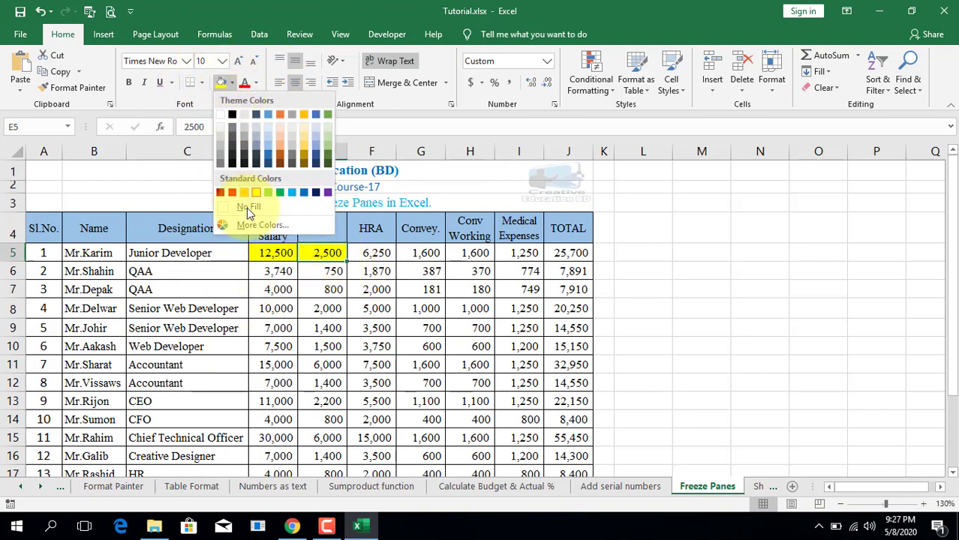
{"action": "left_click", "coordinate": [222, 117]}
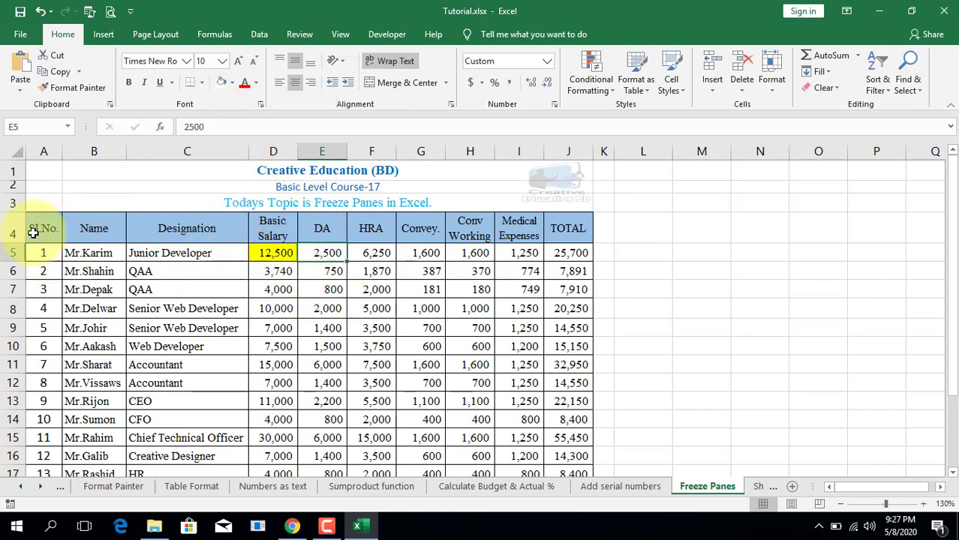
{"action": "left_click", "coordinate": [275, 256]}
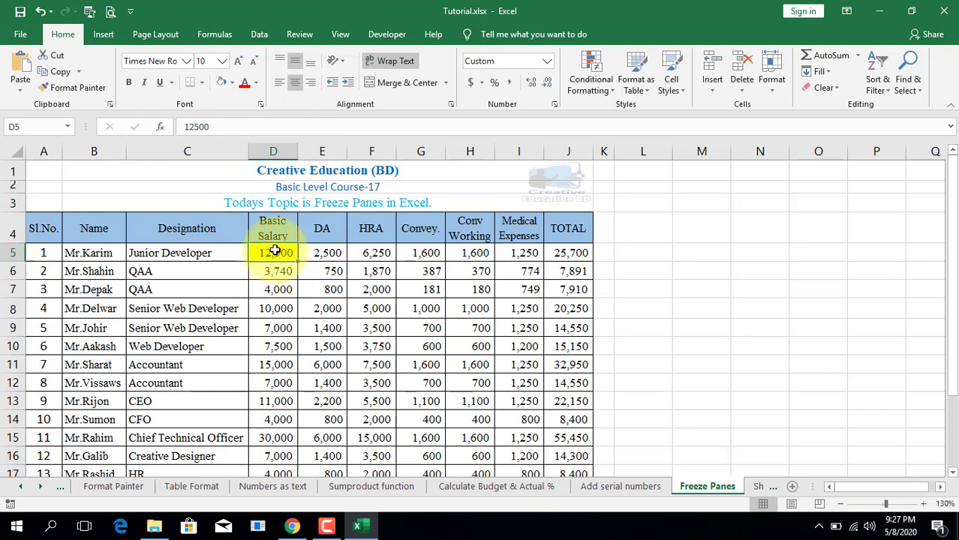
Freeze panes at D5 using View > Freeze Panes > Freeze Panes.
{"action": "left_click", "coordinate": [339, 33]}
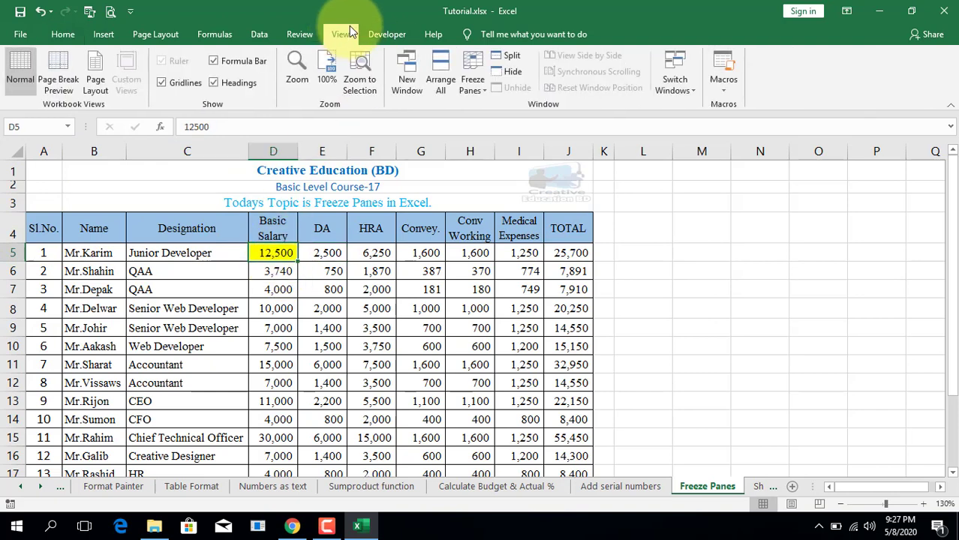
{"action": "left_click", "coordinate": [479, 89]}
{"action": "left_click", "coordinate": [535, 119]}
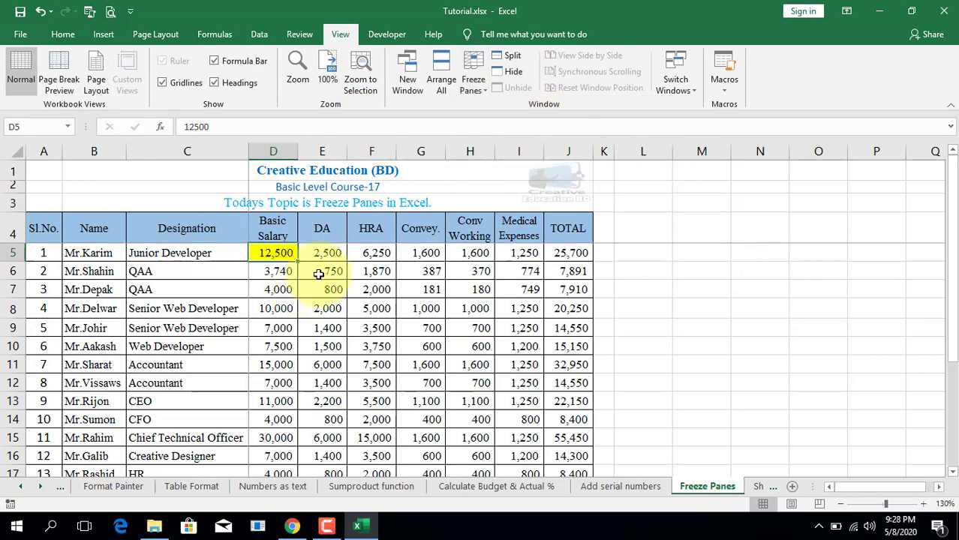
Scroll down and sideways to confirm rows 1–4 and columns A–C stay fixed.
{"action": "scroll", "coordinate": [318, 274], "scroll_direction": "down", "scroll_amount": 3}
{"action": "scroll", "coordinate": [319, 273], "scroll_direction": "down", "scroll_amount": 1}
{"action": "scroll", "coordinate": [318, 274], "scroll_direction": "down", "scroll_amount": 1}
{"action": "scroll", "coordinate": [318, 274], "scroll_direction": "up", "scroll_amount": 1}
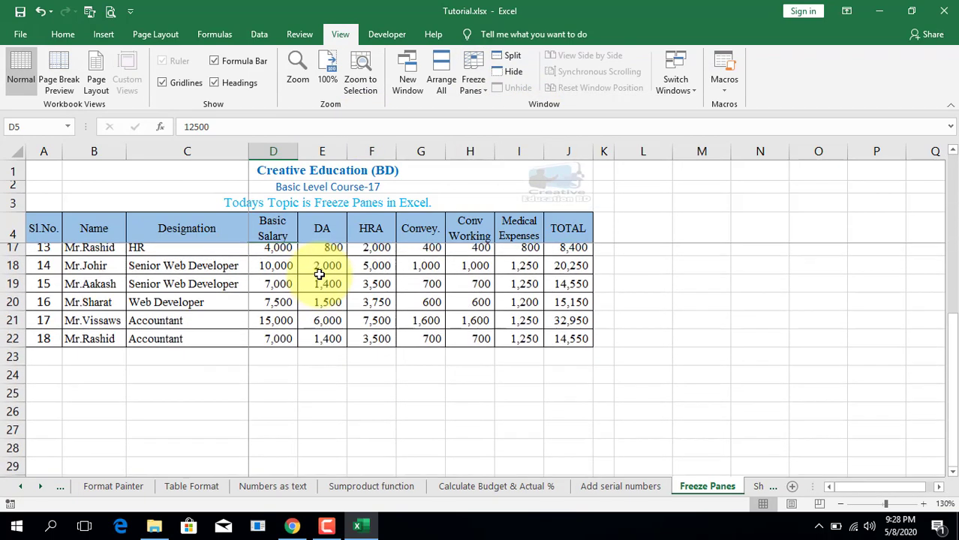
{"action": "scroll", "coordinate": [318, 273], "scroll_direction": "up", "scroll_amount": 4}
{"action": "left_click_drag", "start_coordinate": [865, 489], "coordinate": [919, 488]}
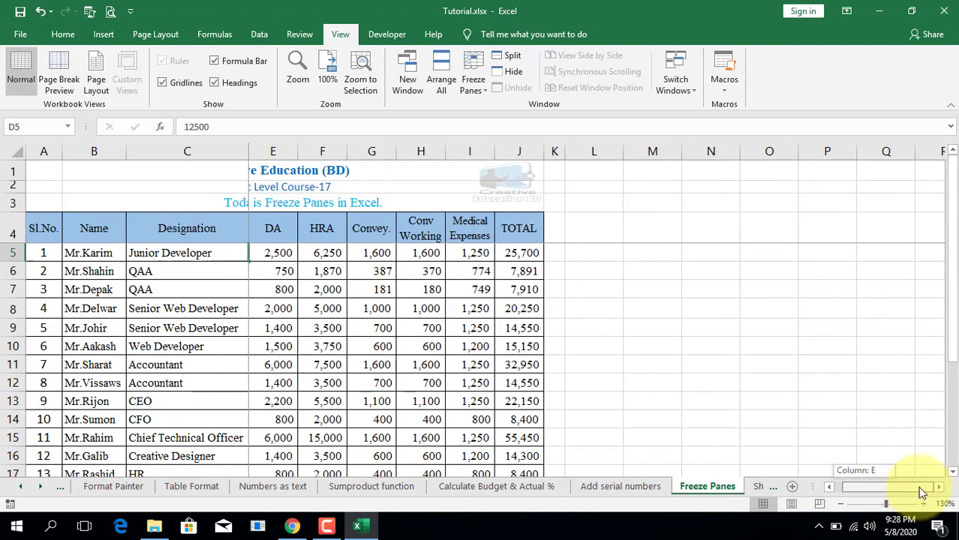
{"action": "left_click", "coordinate": [939, 487]}
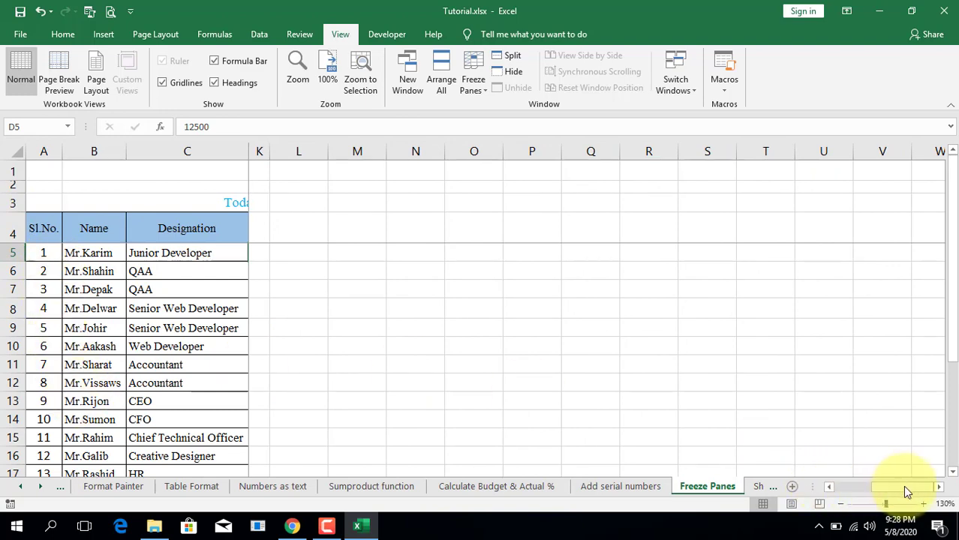
{"action": "left_click_drag", "start_coordinate": [909, 489], "coordinate": [850, 497]}
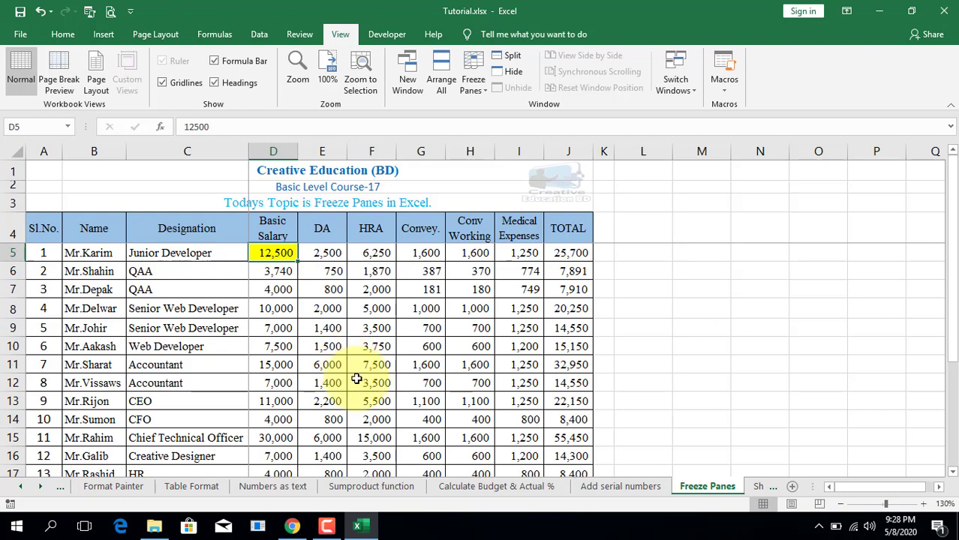
{"action": "left_click", "coordinate": [330, 528]}
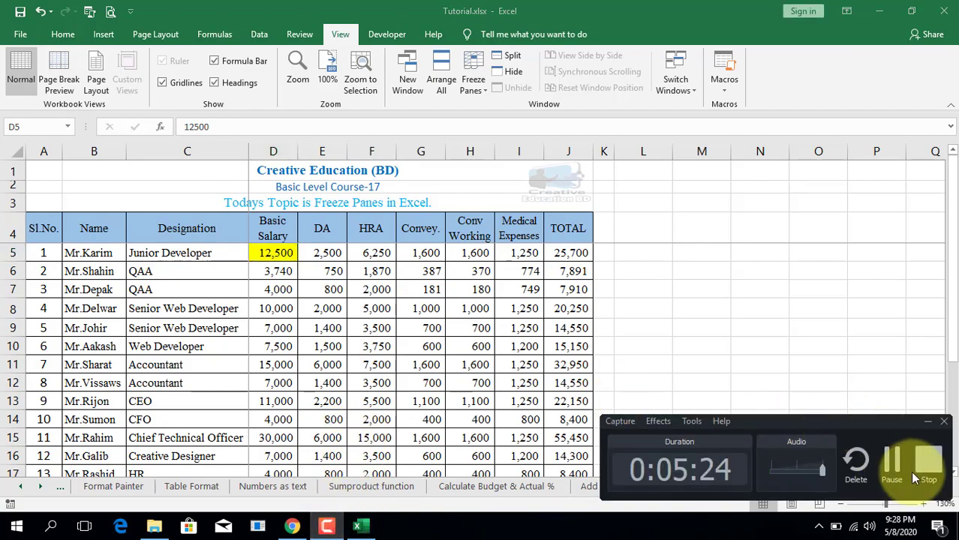